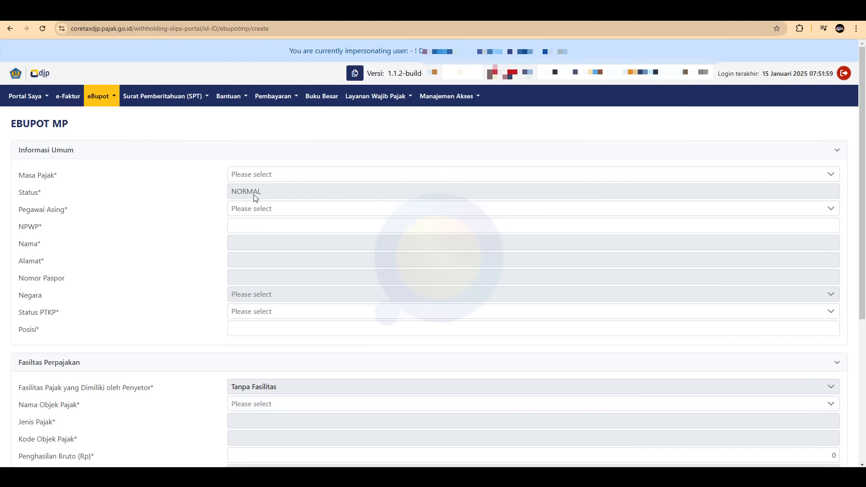
Step: Set Masa Pajak to Januari 2025 and Pegawai Asing to Tidak in the eBupot MP form
click(416, 176)
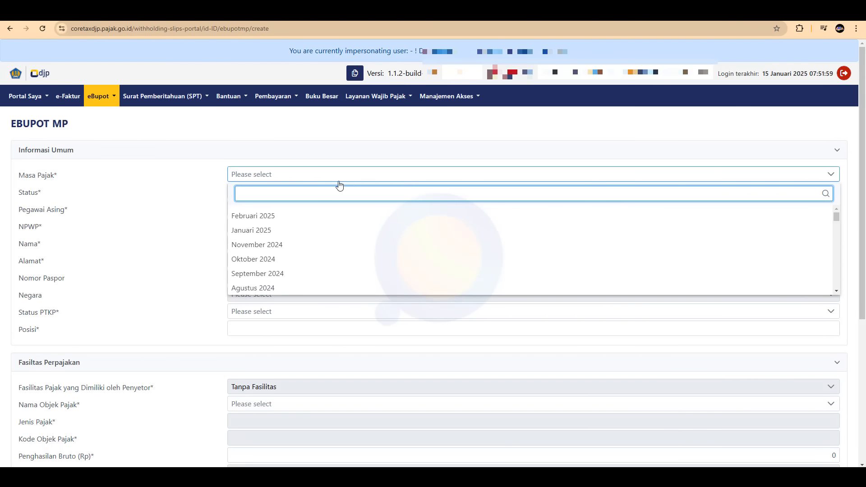
click(315, 232)
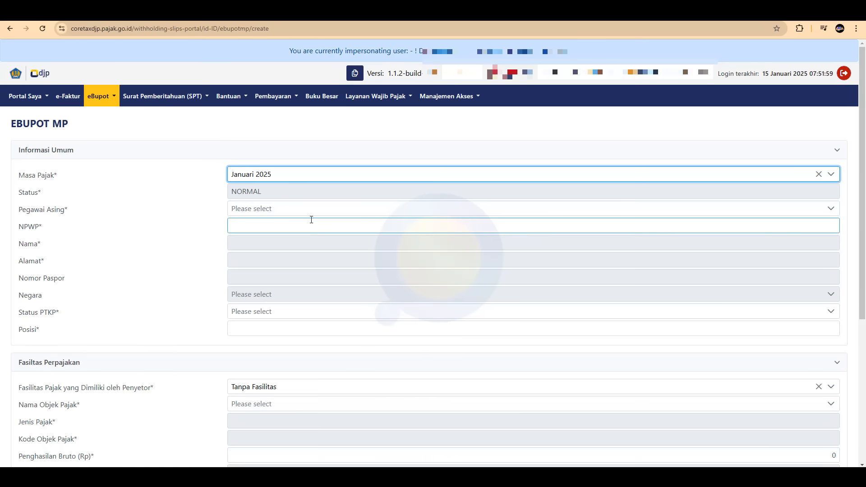
click(318, 215)
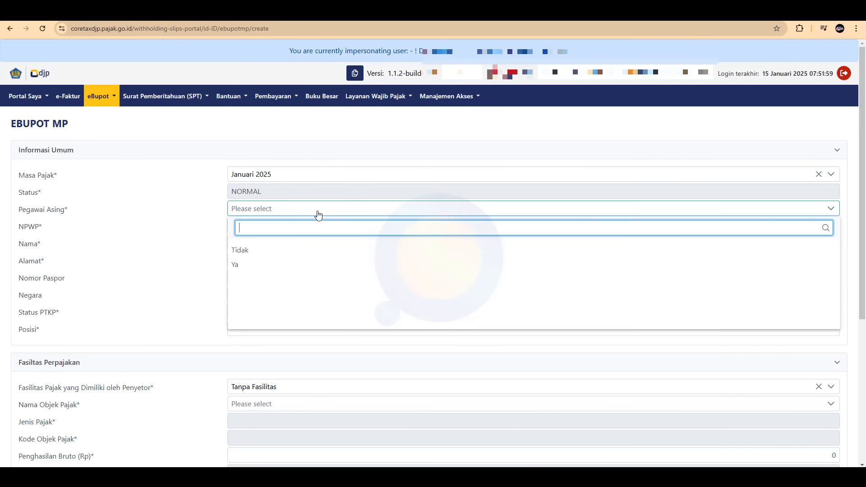
click(258, 255)
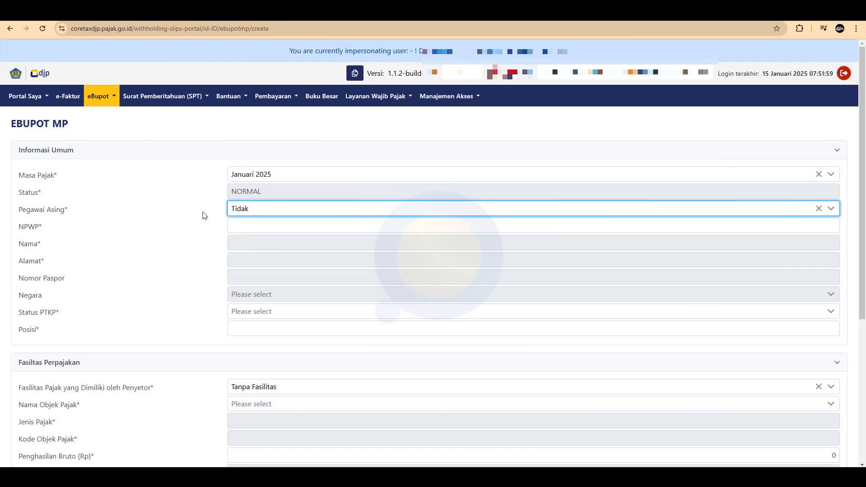
Step: Leave NPWP blank and set Status PTKP to K/1
click(264, 228)
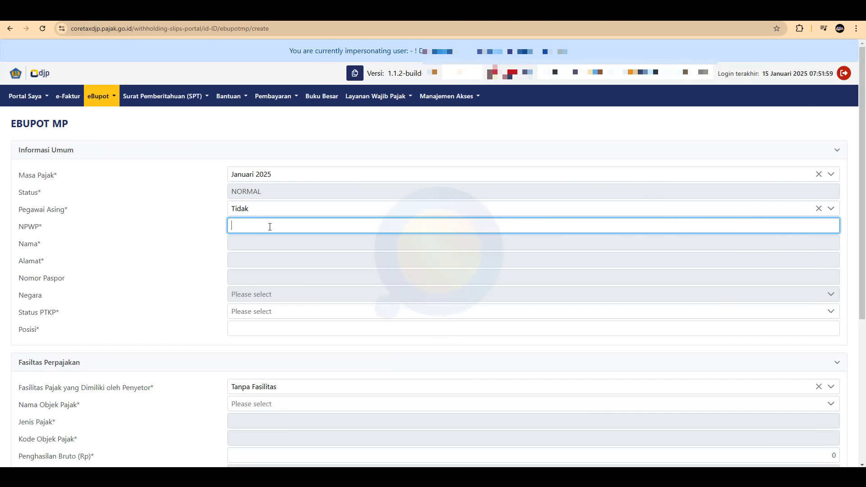
click(314, 313)
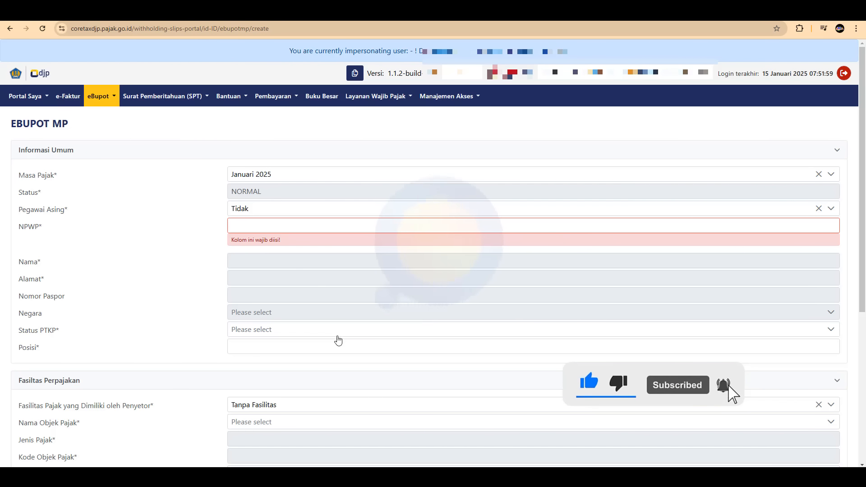
click(294, 333)
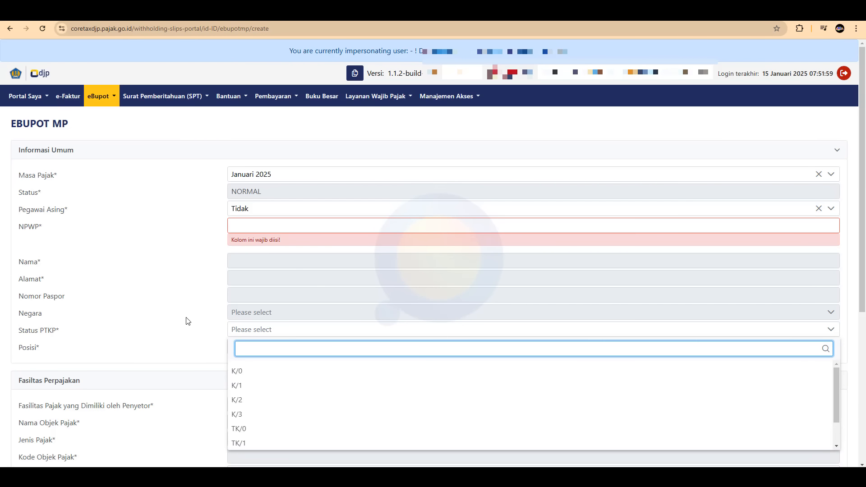
click(257, 387)
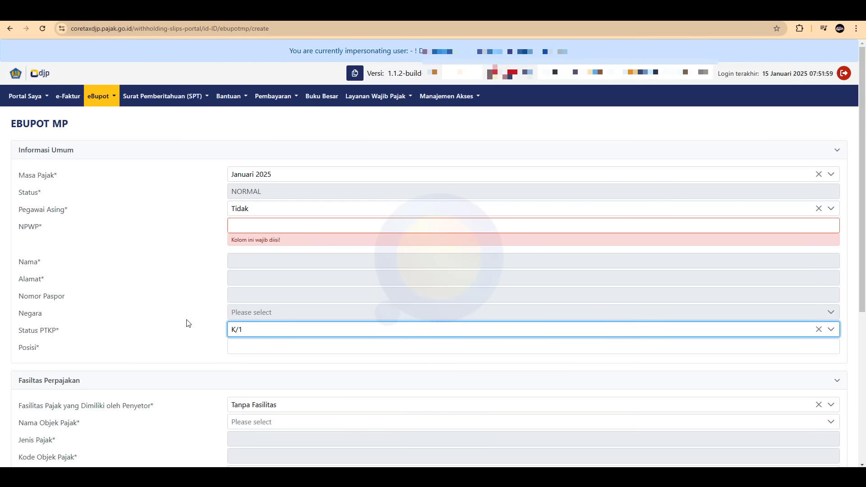
Step: Enter Manager as the employee's Posisi
scroll(312, 304, down, 1)
click(338, 307)
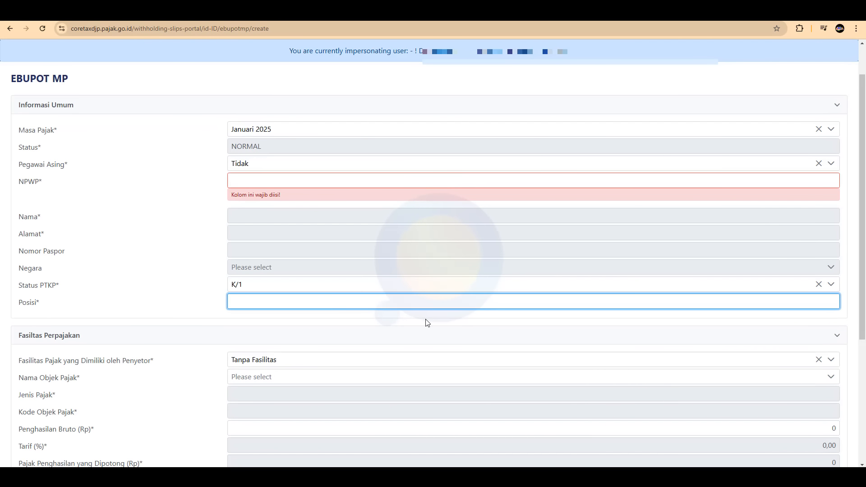
text(Manage)
text(t)
key(BackSpace)
text(r)
scroll(437, 329, down, 4)
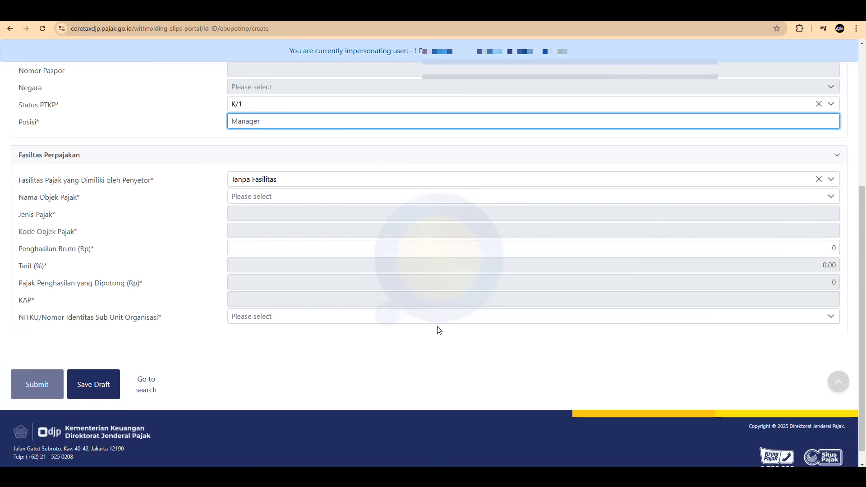
Step: Keep Tanpa Fasilitas as the tax facility and set Nama Objek Pajak to Penghasilan yang Diterima atau Diperoleh Pegawai Tetap
click(296, 183)
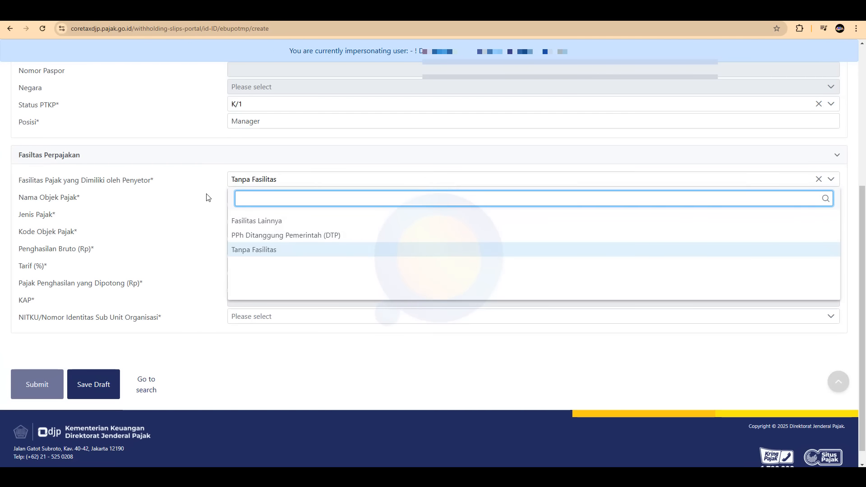
click(207, 197)
click(303, 199)
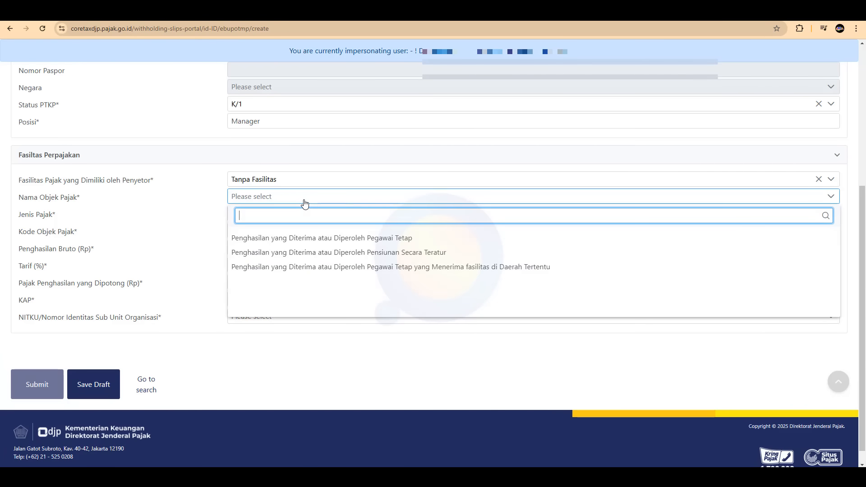
click(448, 240)
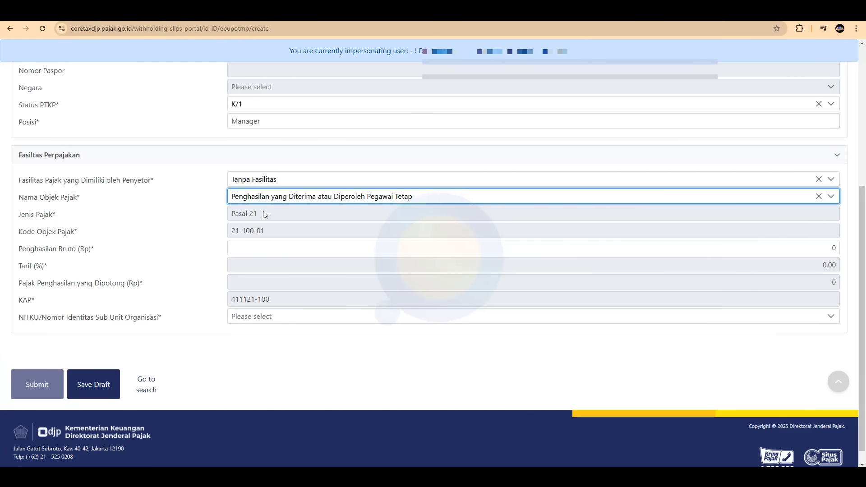
Step: Enter 1.000.000 as the Penghasilan Bruto (Rp)
click(289, 248)
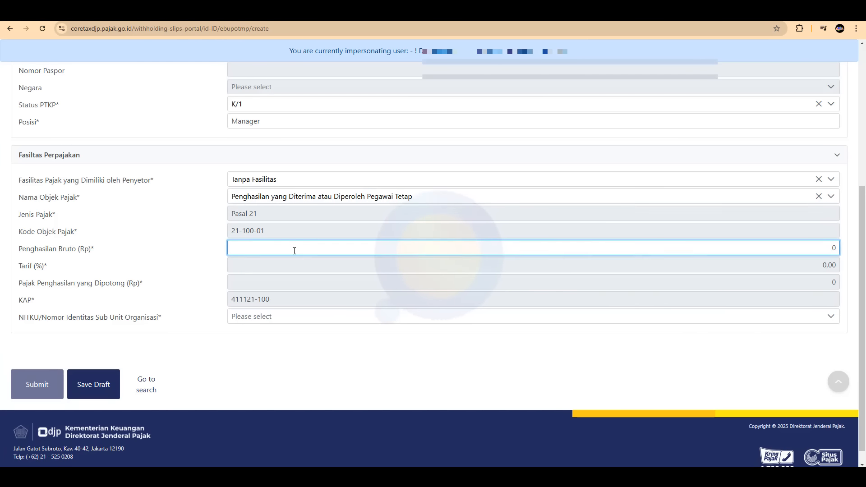
text(10.)
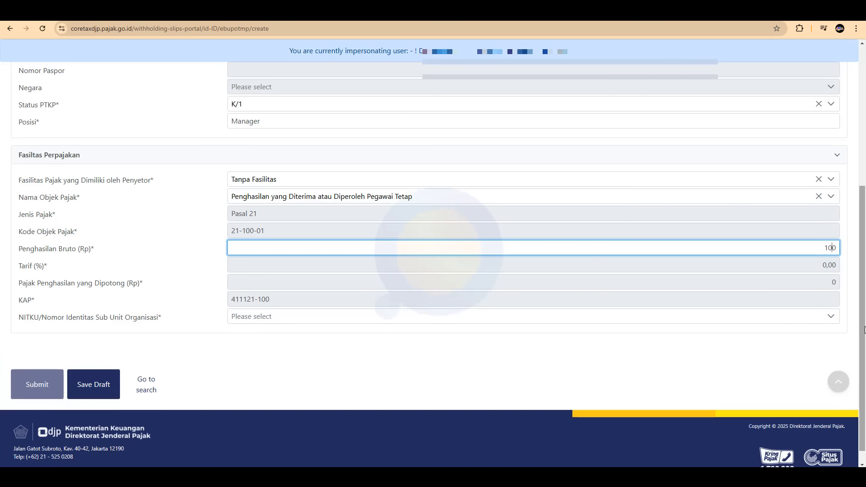
text(000.000)
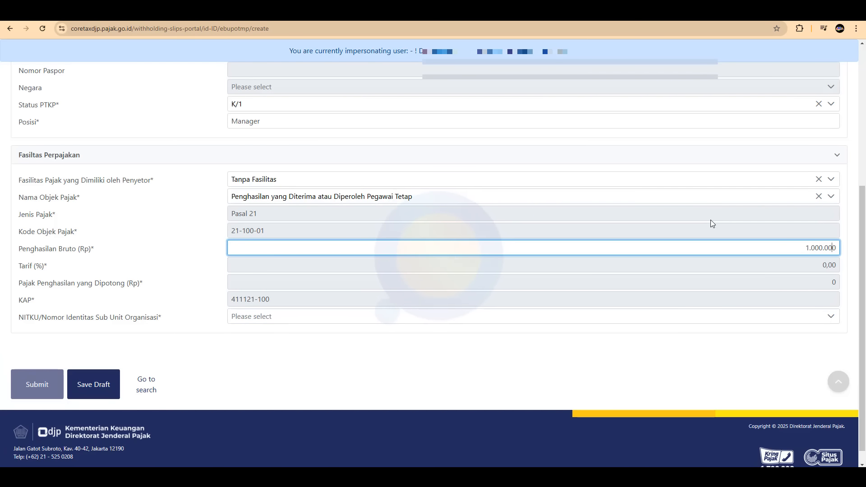
click(702, 236)
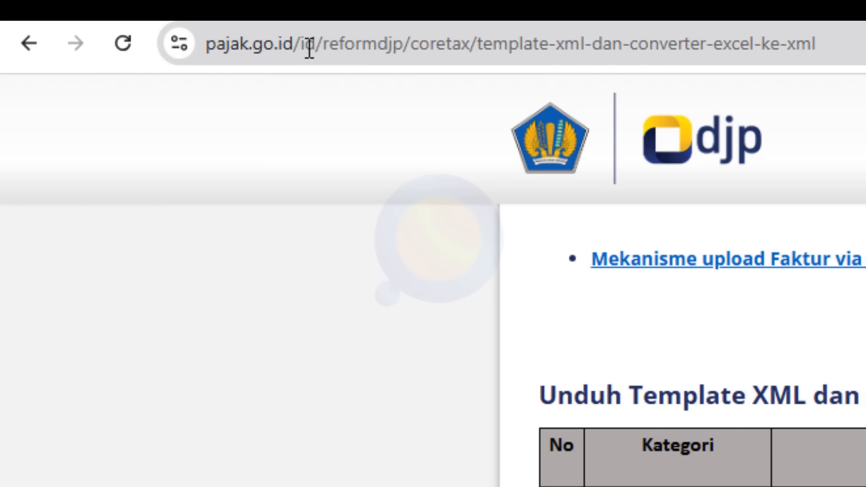
Step: Look through the pajak.go.id page on Template XML dan Converter Excel ke XML, including its full download table
click(843, 44)
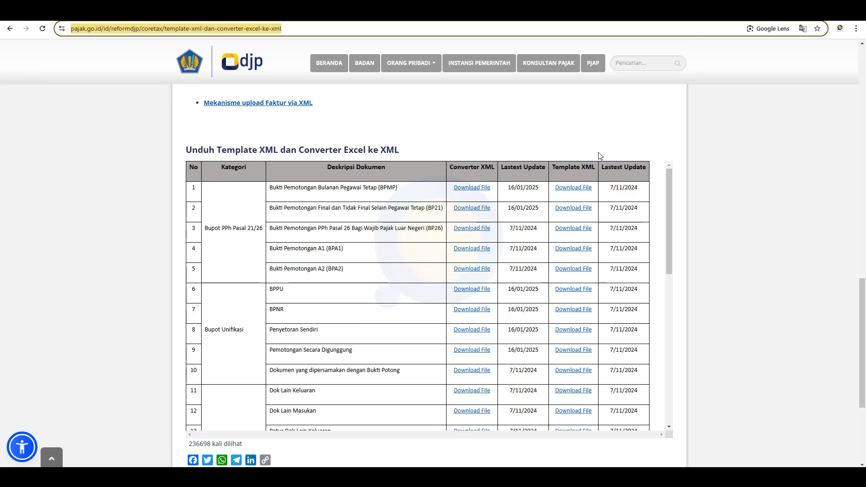
scroll(600, 156, up, 10)
scroll(544, 271, down, 3)
scroll(551, 279, up, 6)
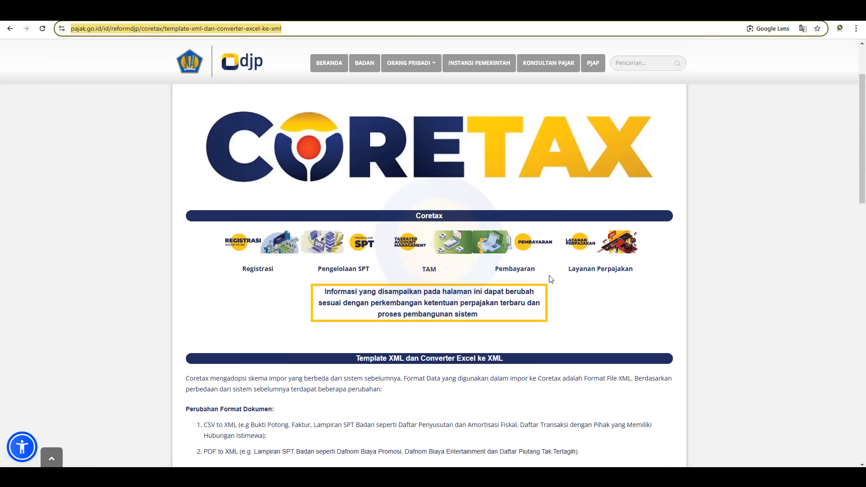
scroll(555, 294, down, 15)
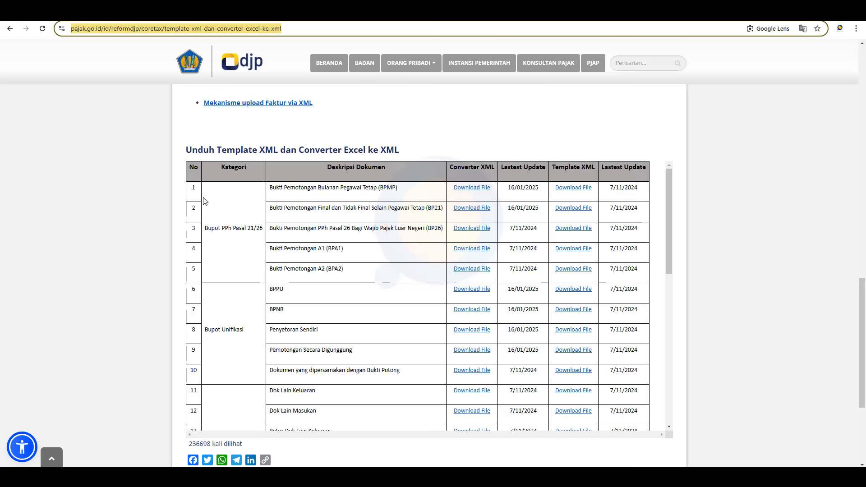
scroll(319, 348, down, 11)
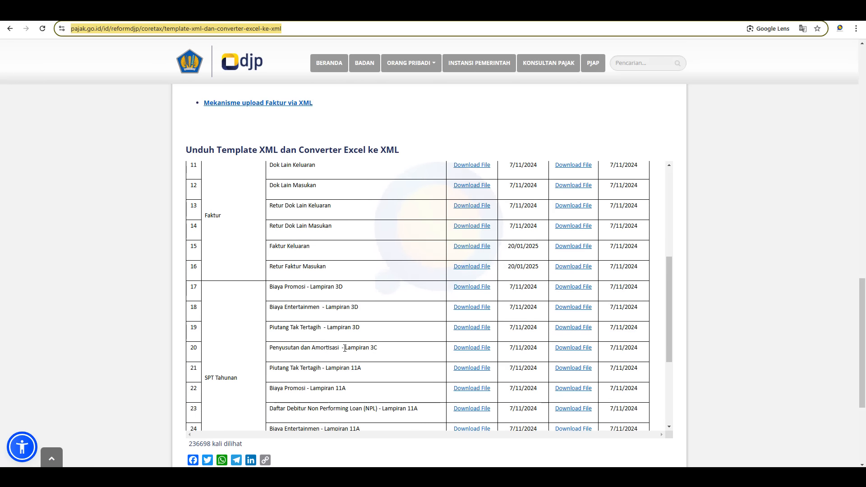
scroll(379, 359, up, 12)
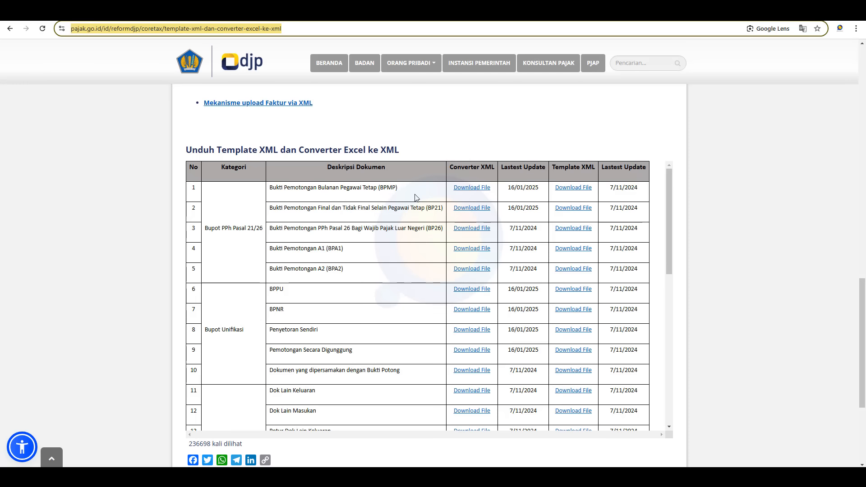
Step: Examine the Bupot PPh Pasal 21/26 document descriptions in the download table, from BPMP through BPA2
drag(415, 192, 260, 193)
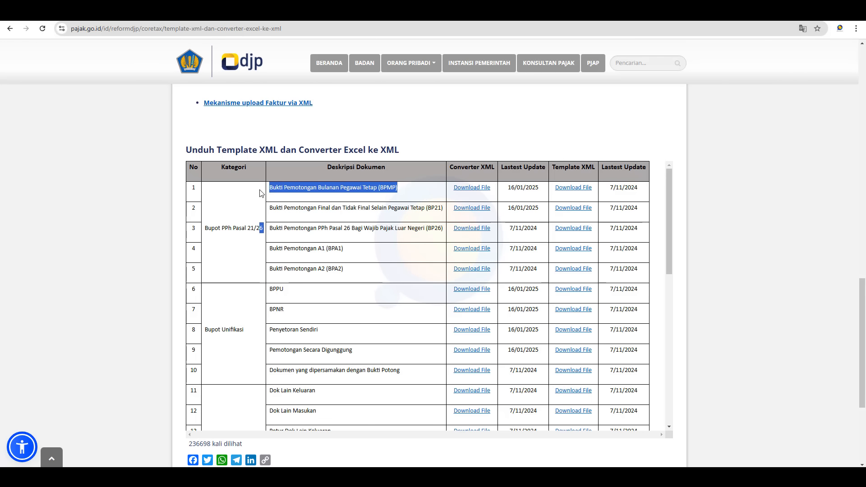
click(408, 223)
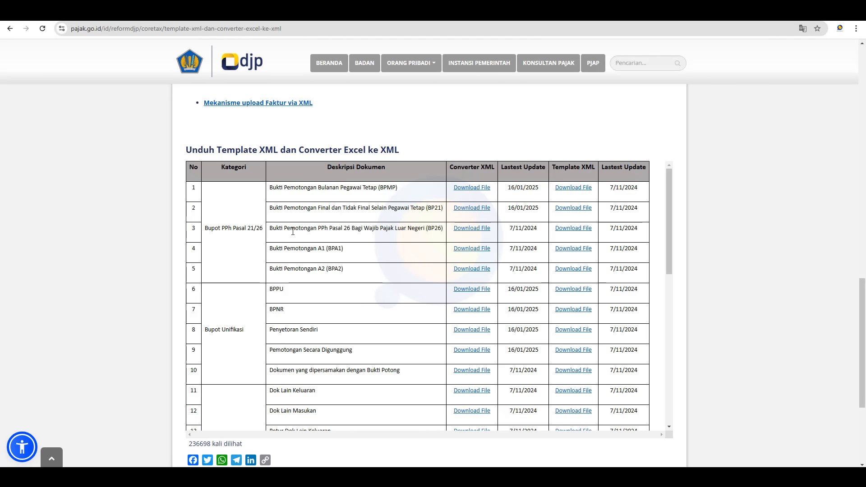
drag(286, 230, 413, 231)
click(401, 230)
drag(286, 231, 413, 235)
click(417, 263)
drag(352, 251, 264, 247)
click(366, 253)
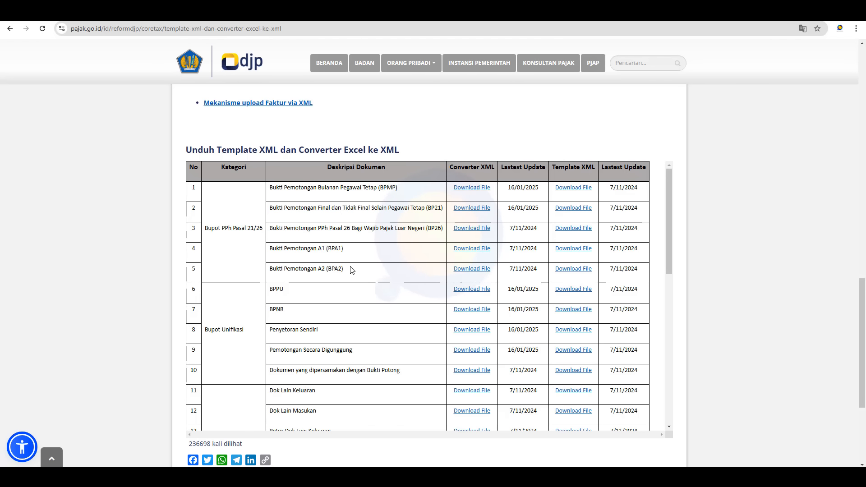
drag(351, 273, 292, 270)
click(422, 251)
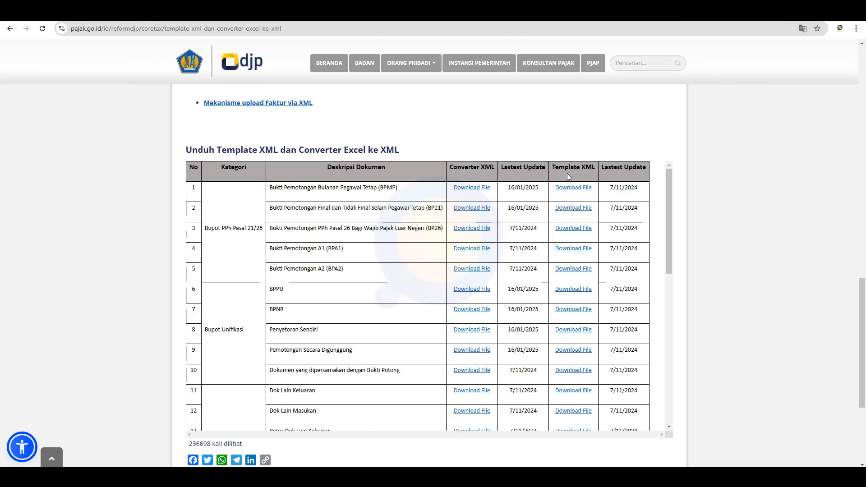
Step: Download the Excel-to-XML converter workbook and the XML template archive for both BPMP and BP21 into Template XML - Coretax
click(480, 192)
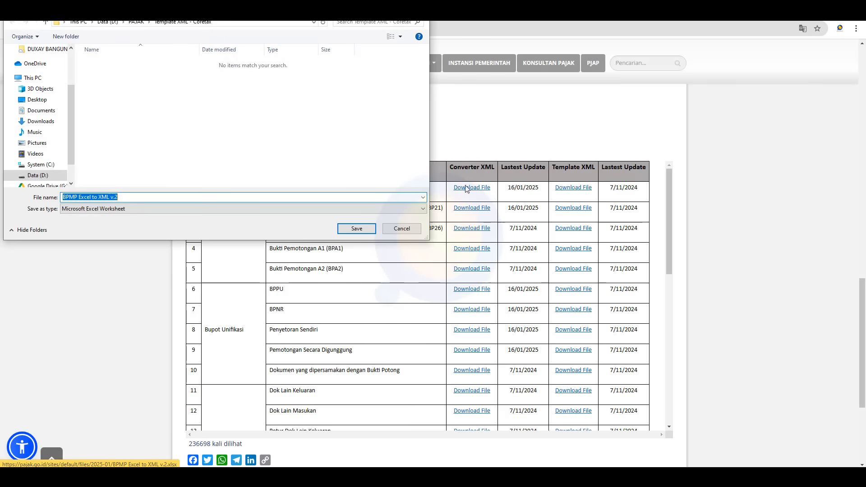
click(357, 229)
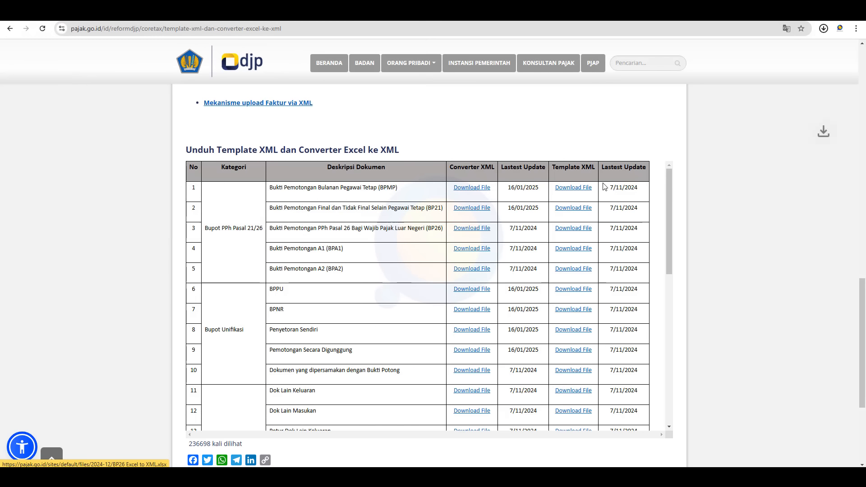
click(573, 188)
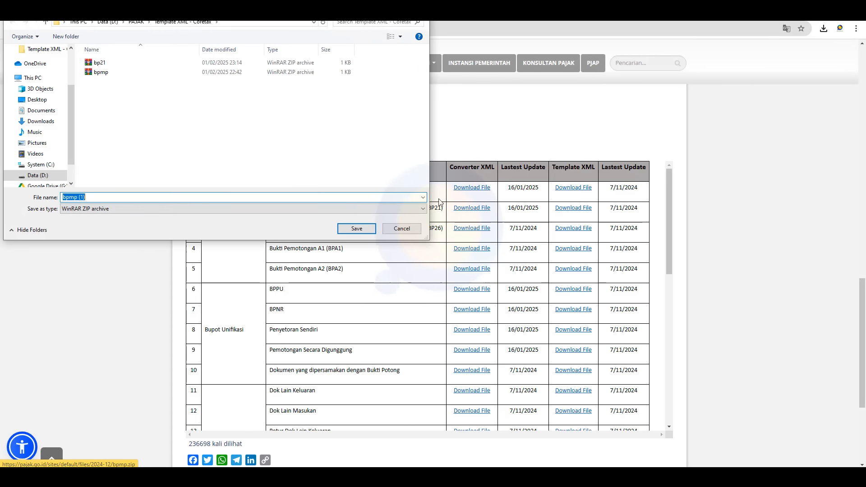
click(358, 228)
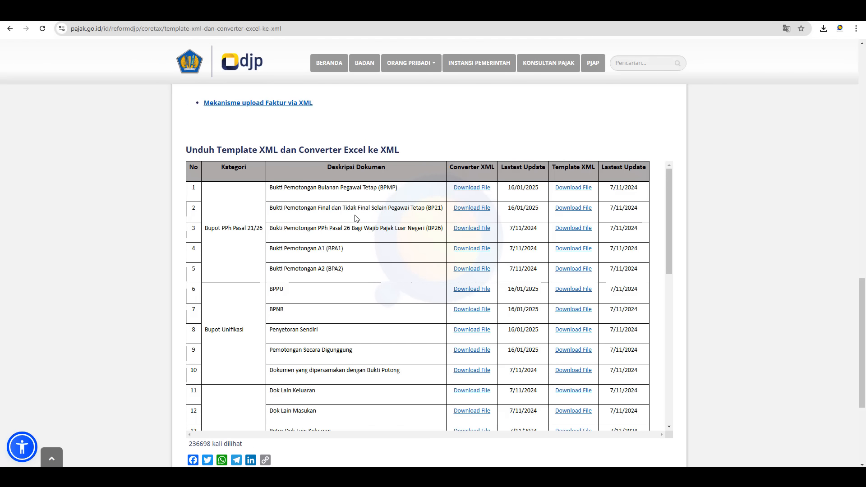
click(472, 208)
click(369, 229)
Step: Show the downloads in their folder and delete the duplicate archives bp21 (1) and bpmp (1)
click(824, 29)
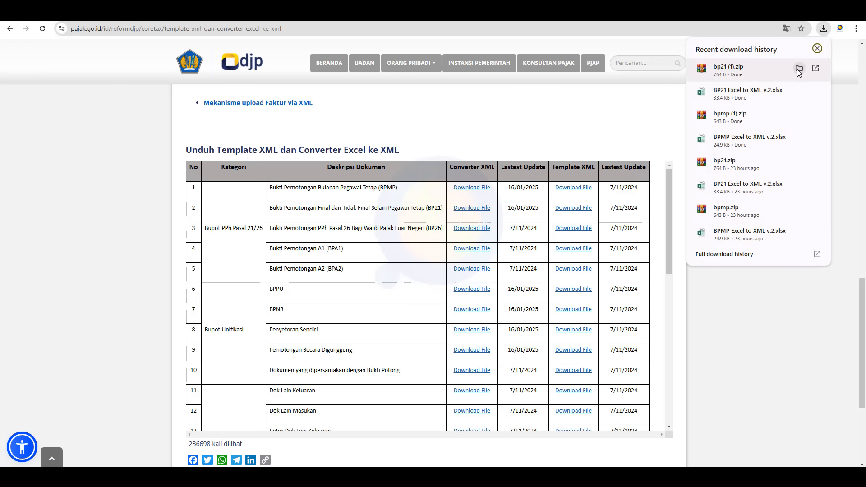
click(800, 70)
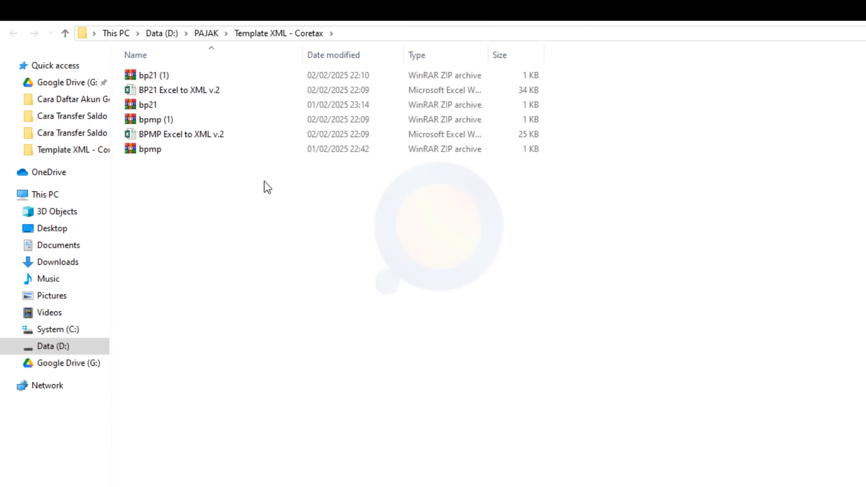
key(Delete)
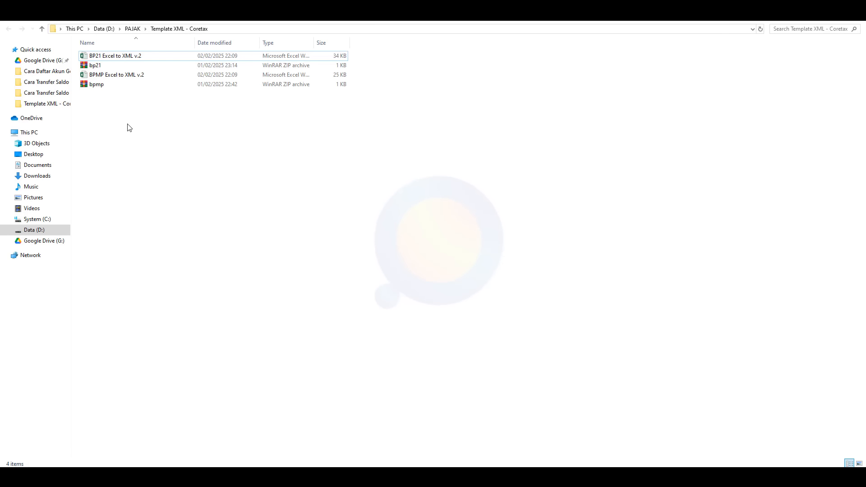
Step: Extract the bp21 archive into its own bp21 folder
click(114, 68)
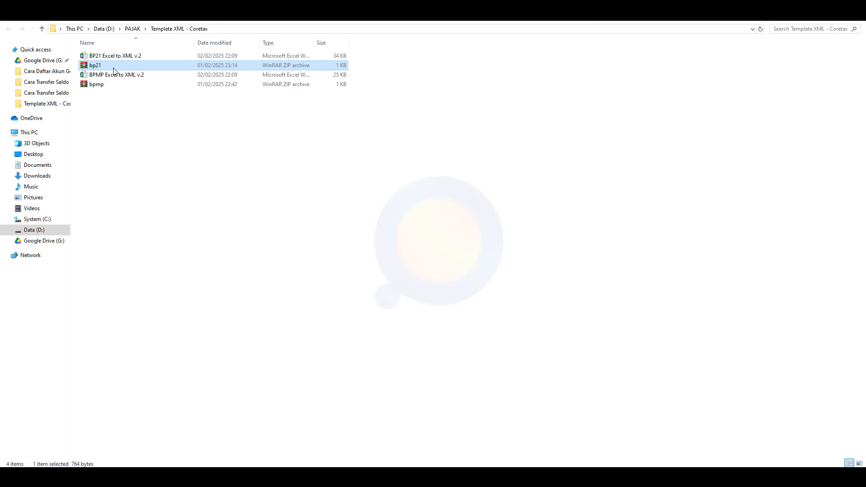
right_click(113, 68)
click(178, 125)
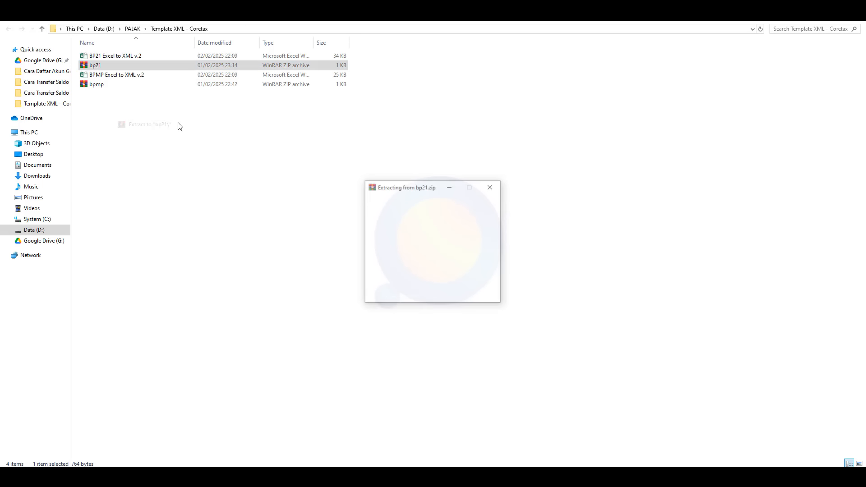
Step: Extract the bpmp archive into its own bpmp folder
right_click(105, 86)
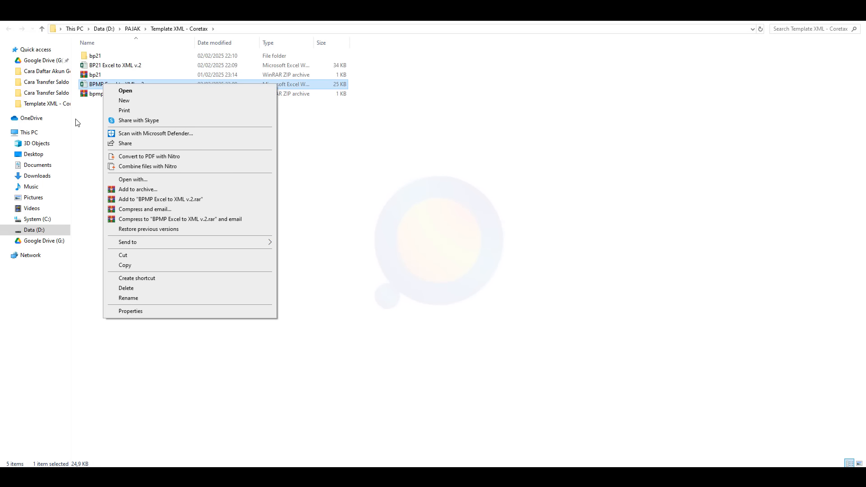
click(86, 117)
click(96, 94)
right_click(100, 95)
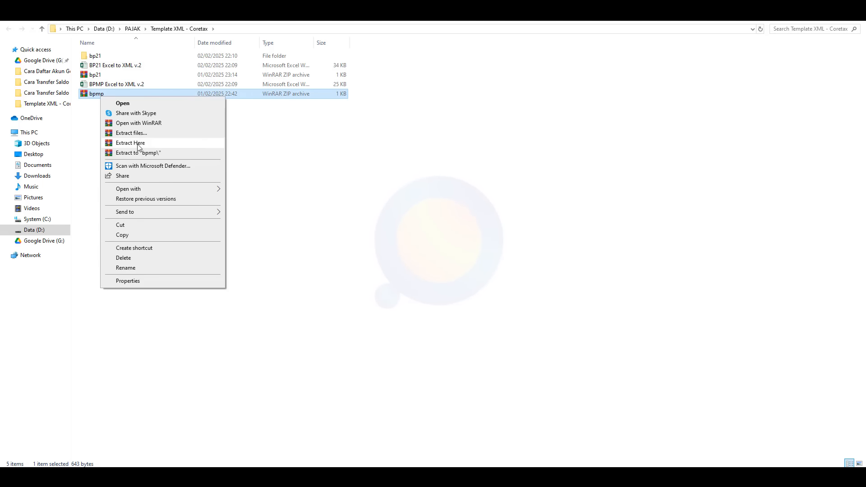
click(156, 153)
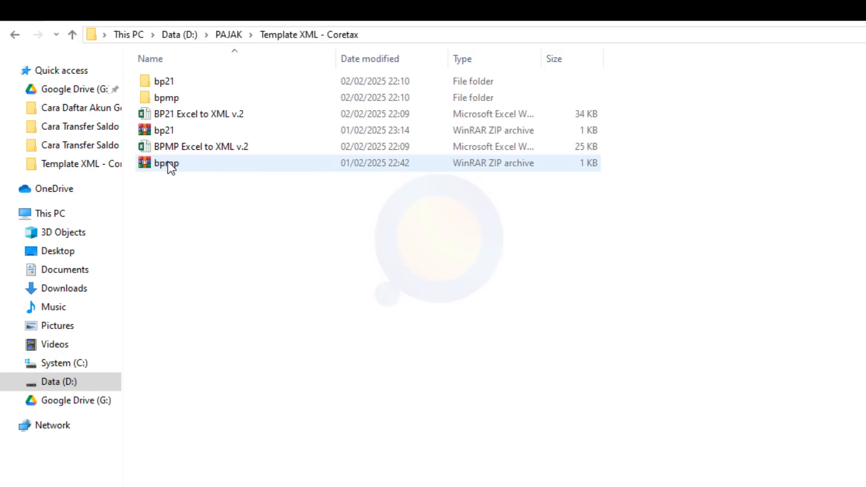
Step: Open the BPMP Excel to XML v.2 workbook and look through its BPMP and REF sheets, ending on the DATA sheet
click(221, 118)
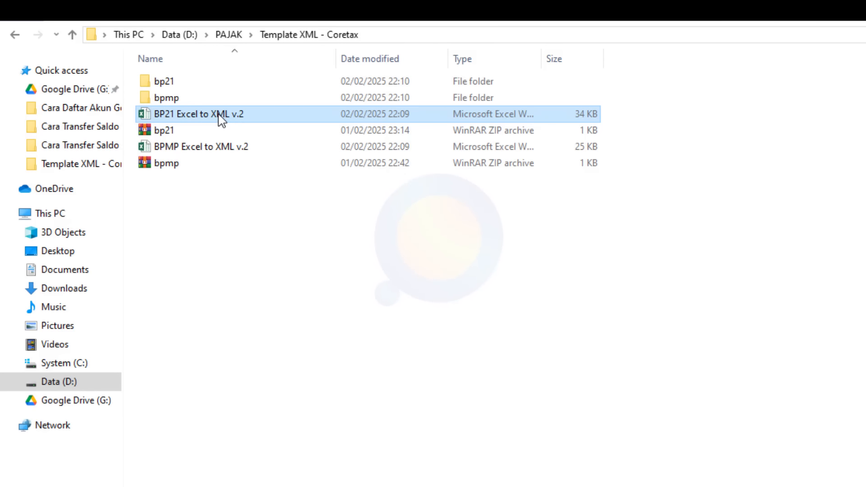
click(210, 150)
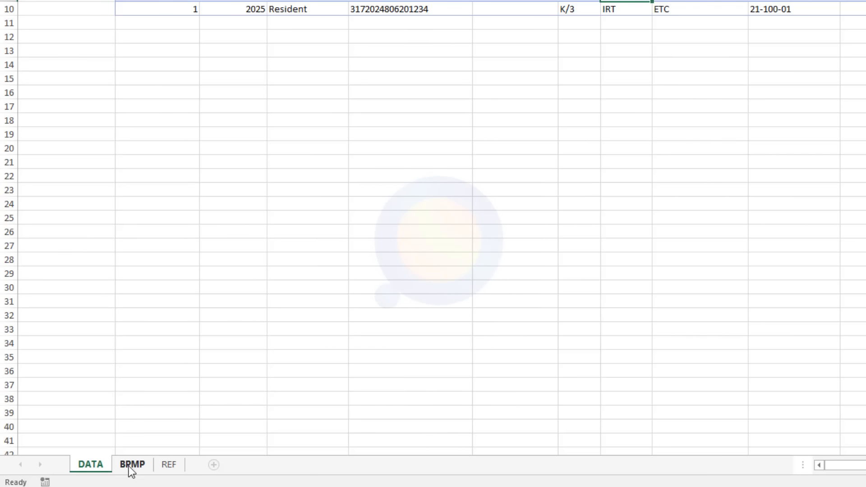
click(131, 470)
click(370, 190)
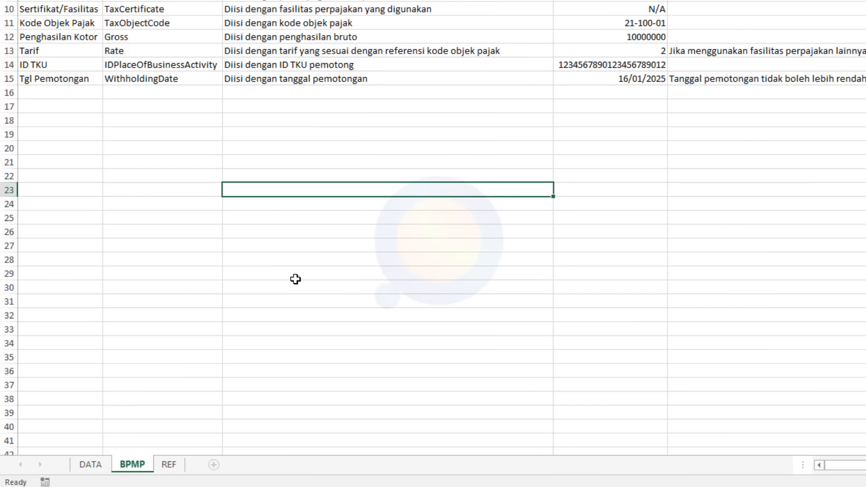
click(169, 464)
click(455, 176)
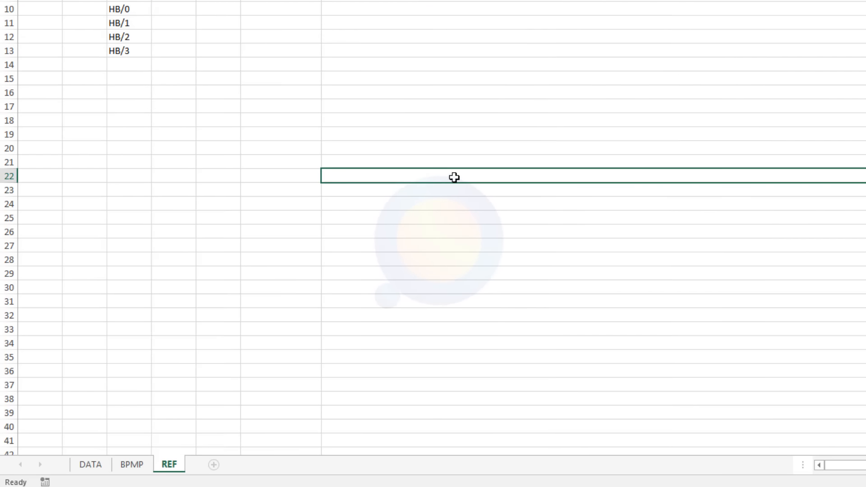
click(88, 464)
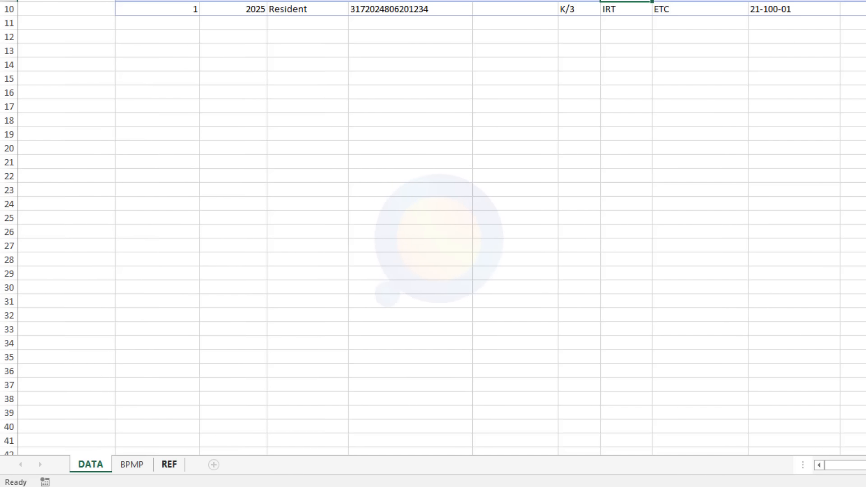
Step: Check the Resident and Foreign employee status options on the REF sheet
click(171, 466)
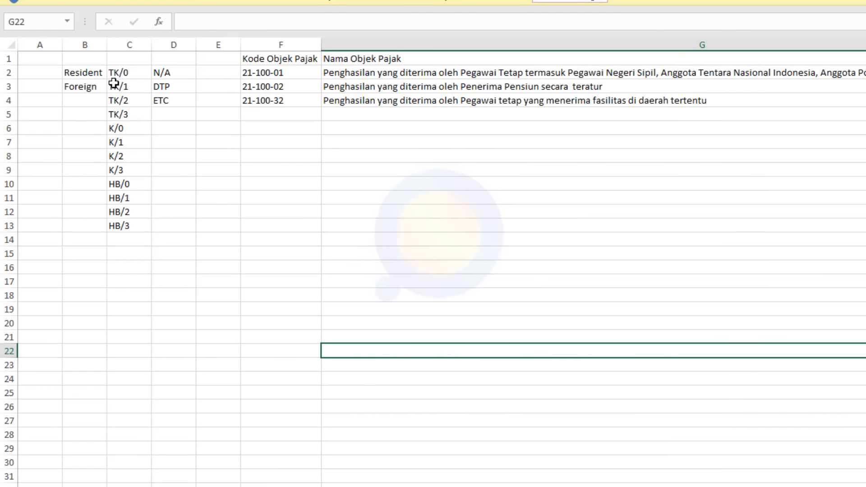
click(87, 74)
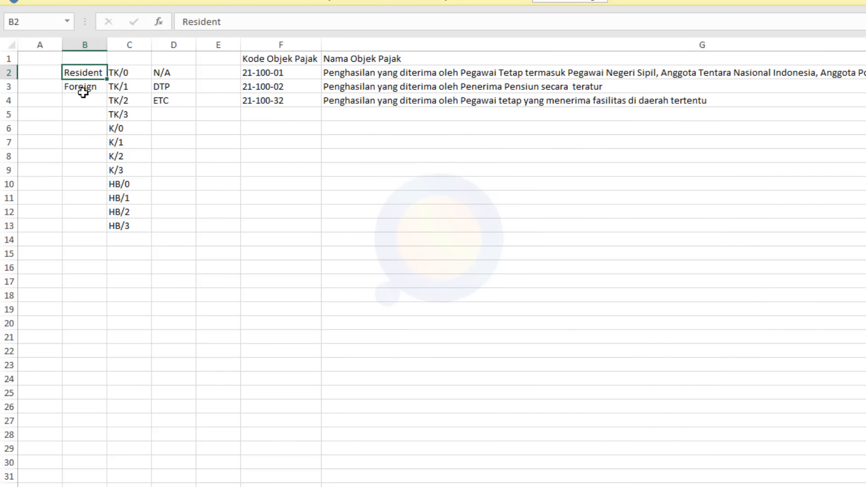
click(80, 88)
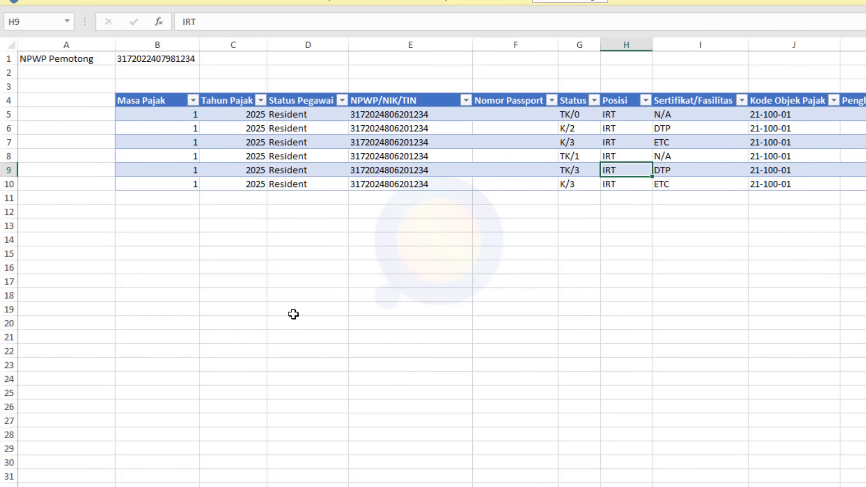
Step: Examine the NPWP Pemotong cell and the Masa Pajak and Tahun Pajak columns on the DATA sheet
click(293, 314)
click(75, 60)
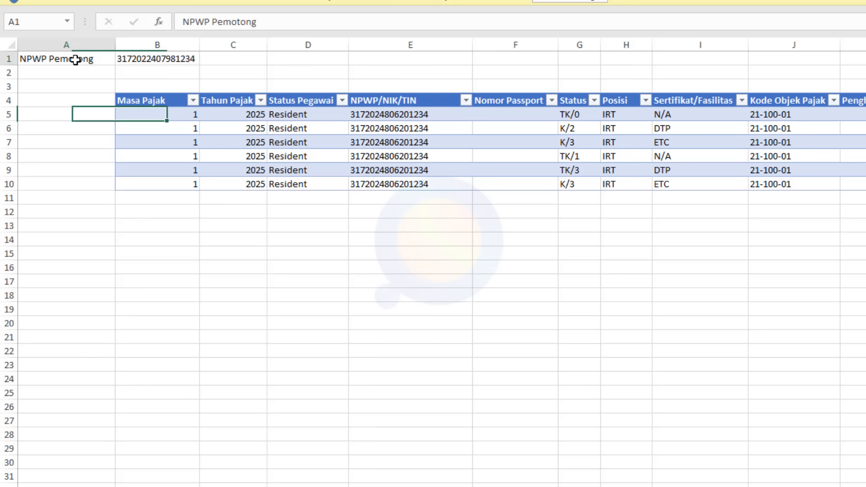
click(152, 60)
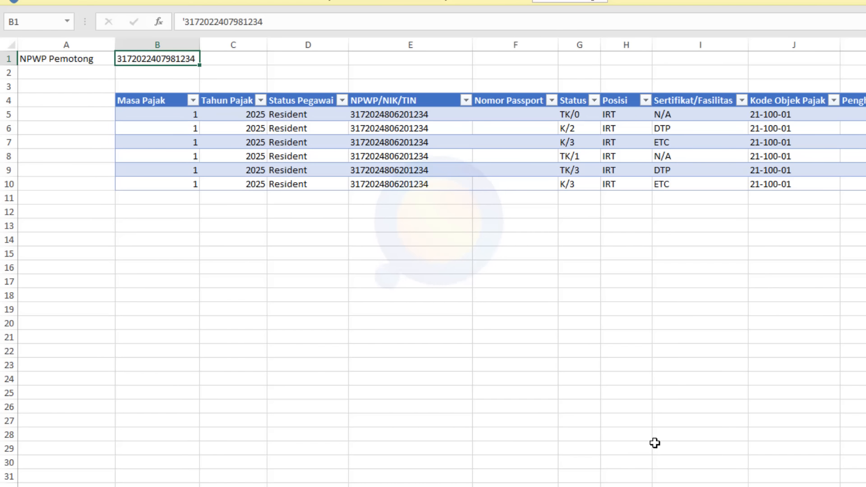
click(169, 115)
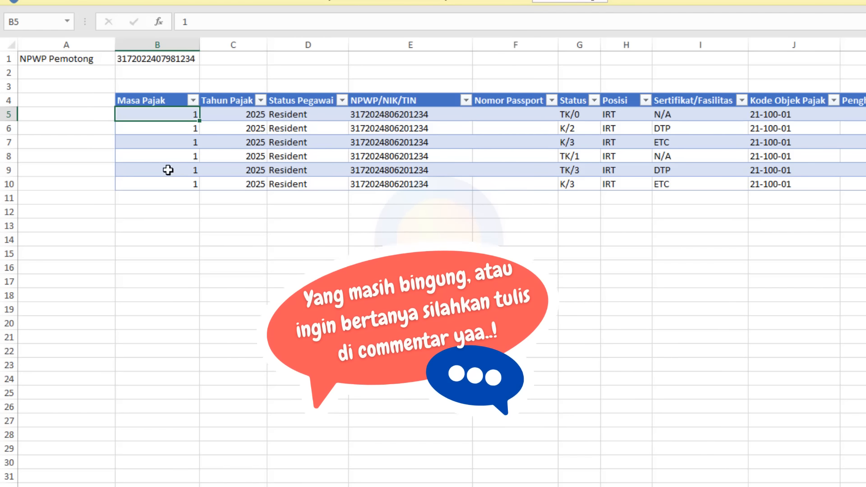
click(236, 153)
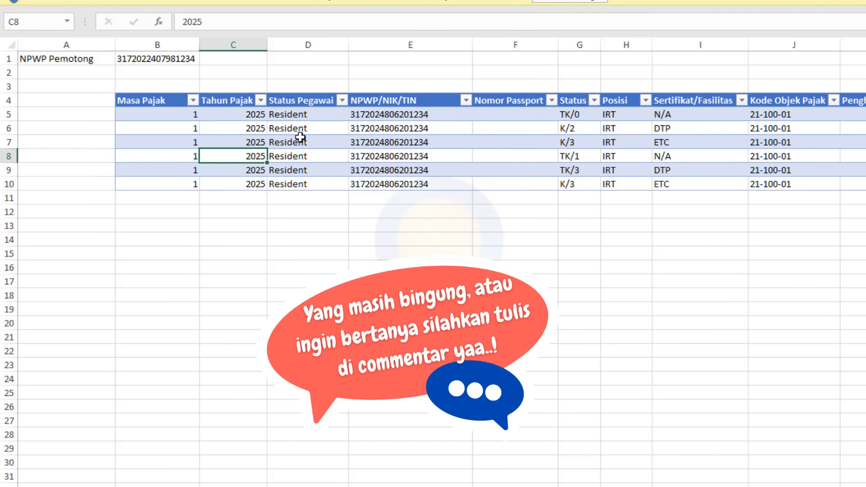
Step: Examine the Status Pegawai column on the DATA sheet and compare it with the options on the REF sheet
click(307, 116)
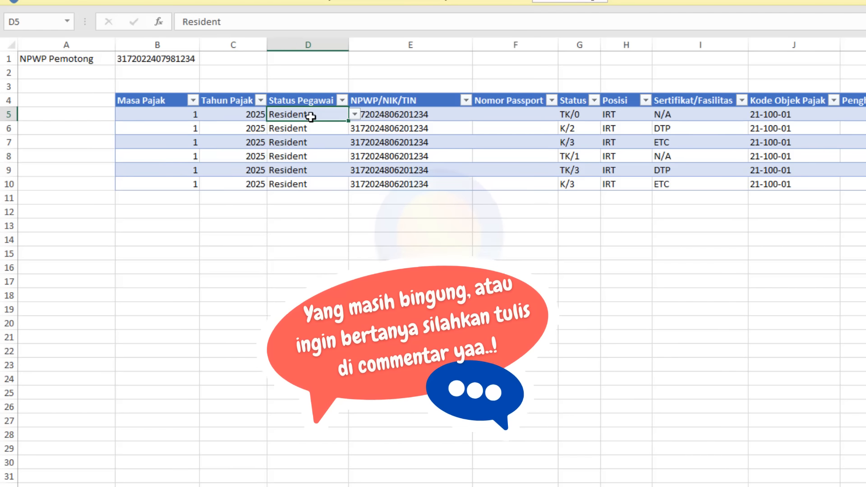
click(334, 258)
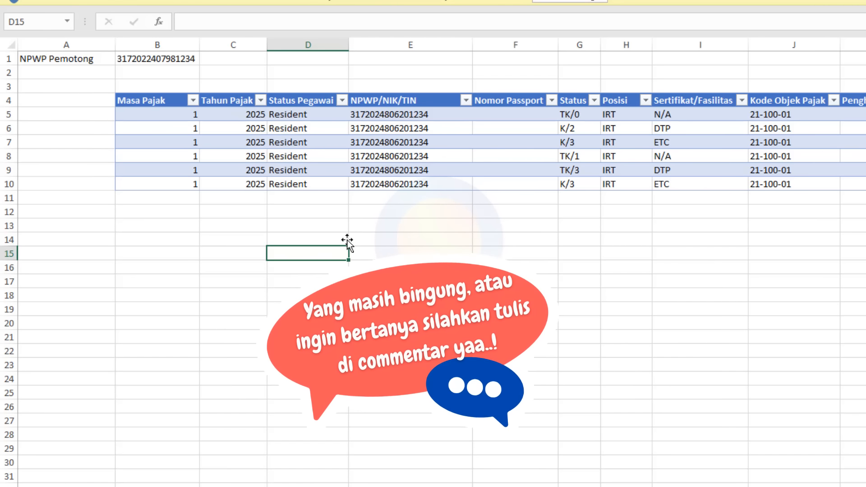
click(344, 103)
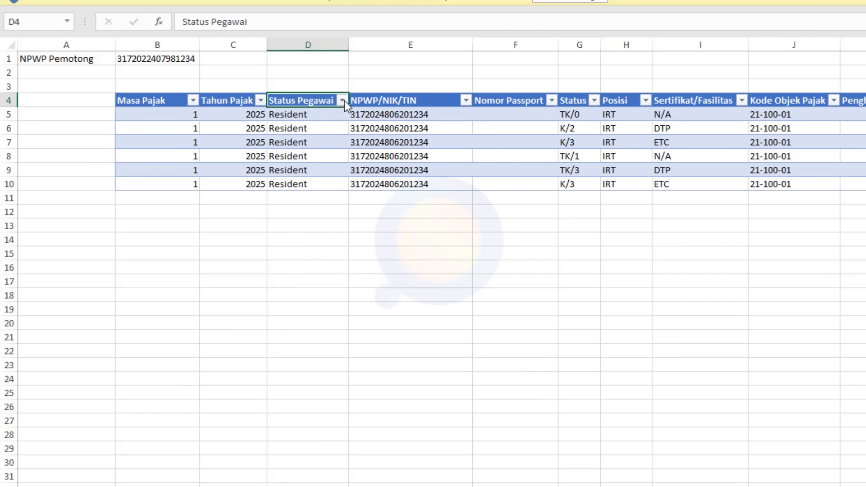
click(322, 131)
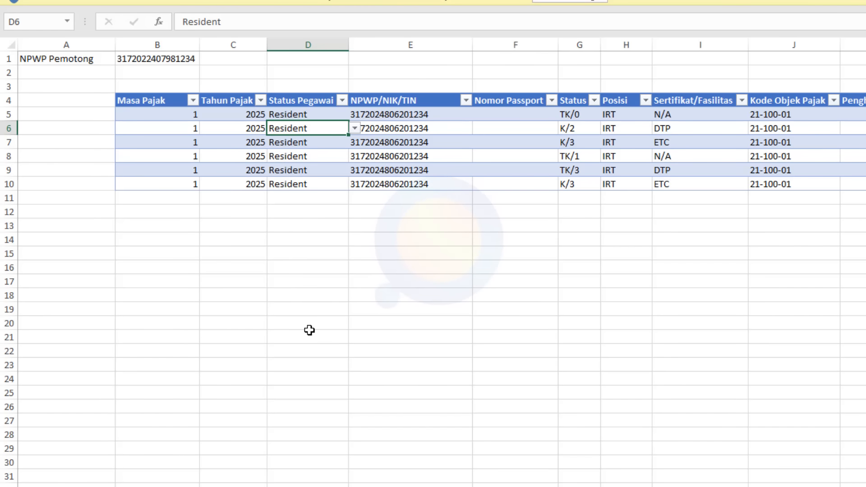
click(139, 486)
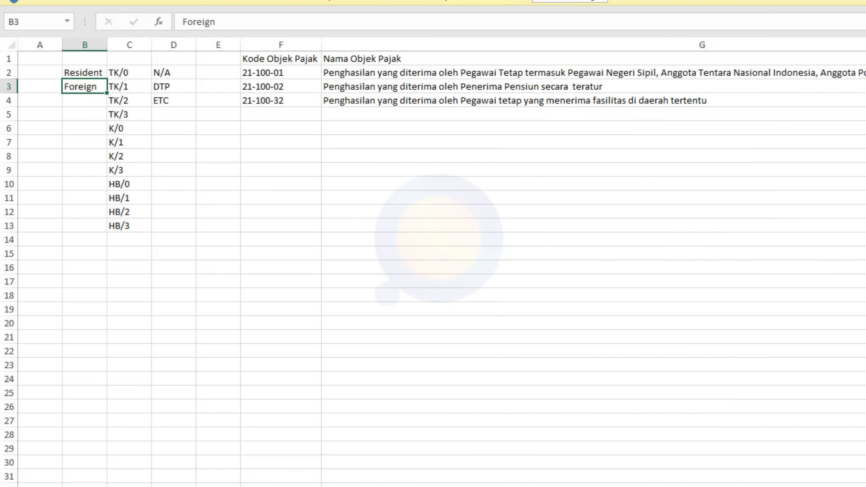
click(131, 486)
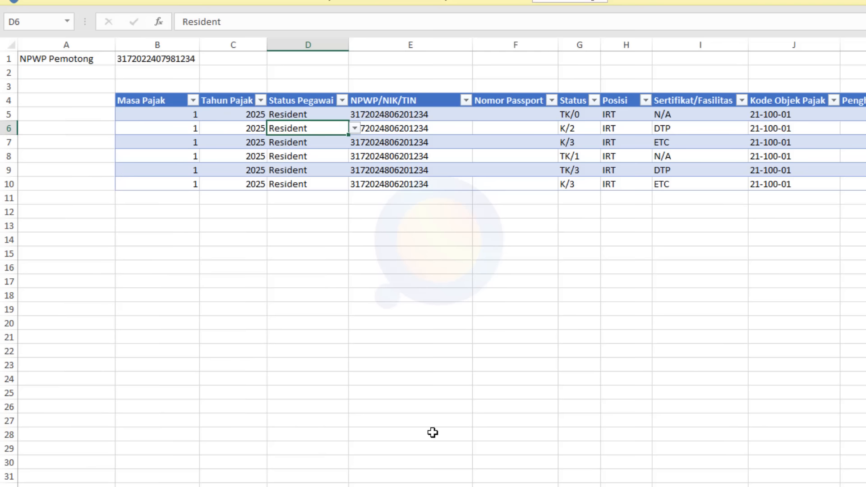
Step: Review the NPWP/NIK/TIN entries in E5:E10 and the Nomor Passport column beside them
click(424, 210)
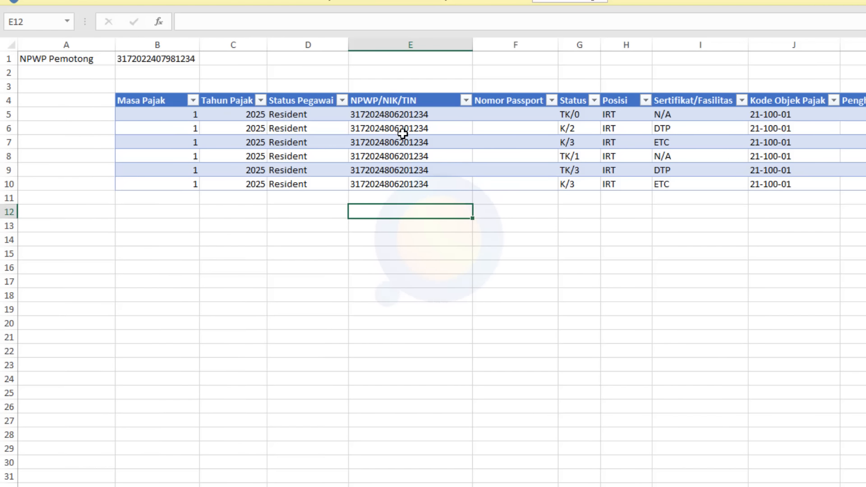
click(444, 299)
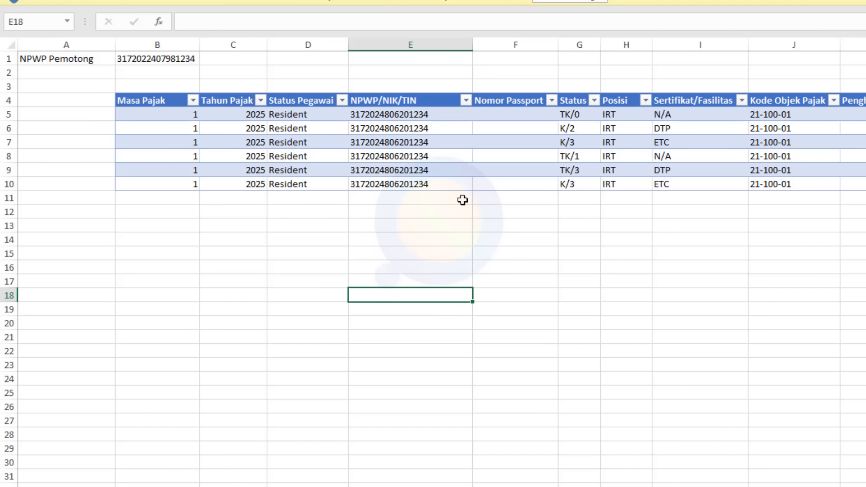
click(451, 115)
drag(452, 142, 451, 179)
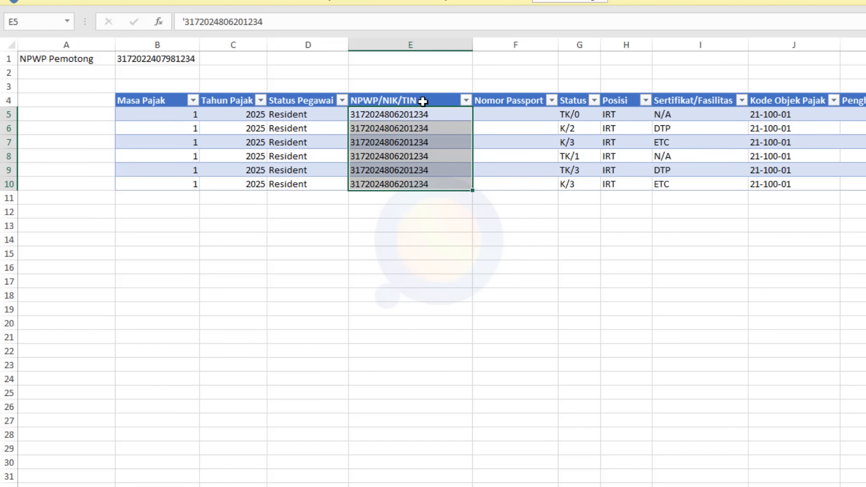
click(493, 113)
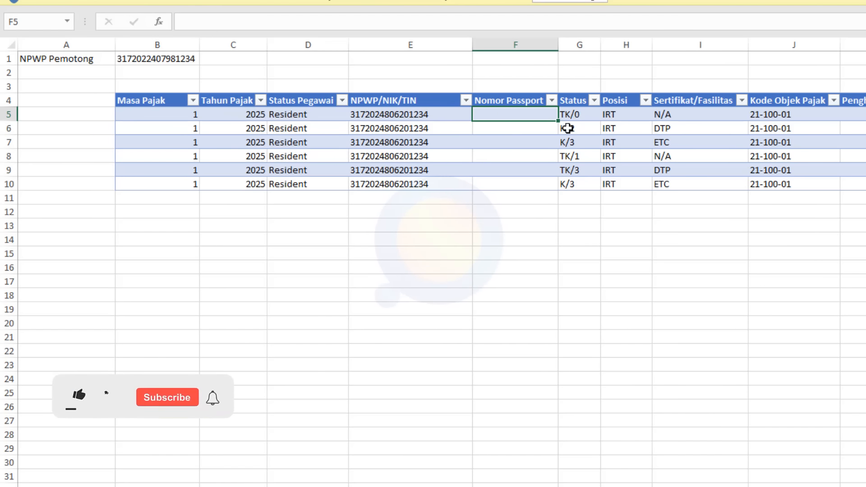
Step: Examine the Status column entries and check the TK/0 to HB/3 codes in C2:C13 of the REF sheet
click(581, 115)
click(580, 142)
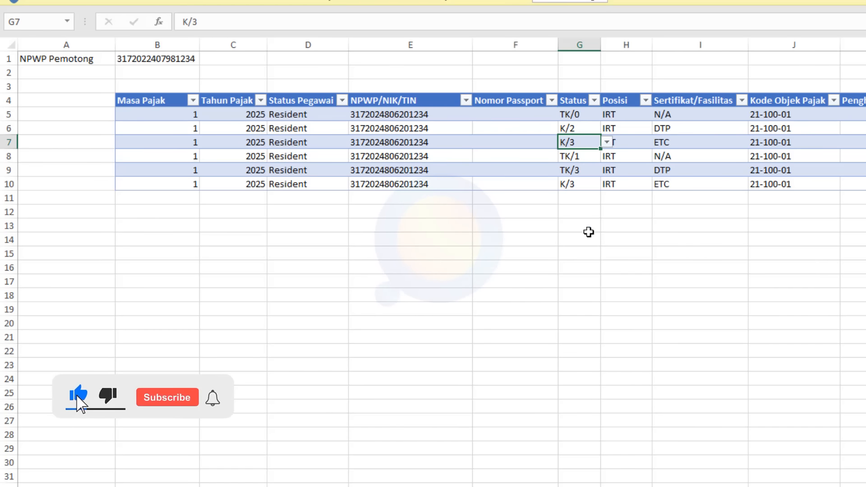
key(ctrl+Page_Down)
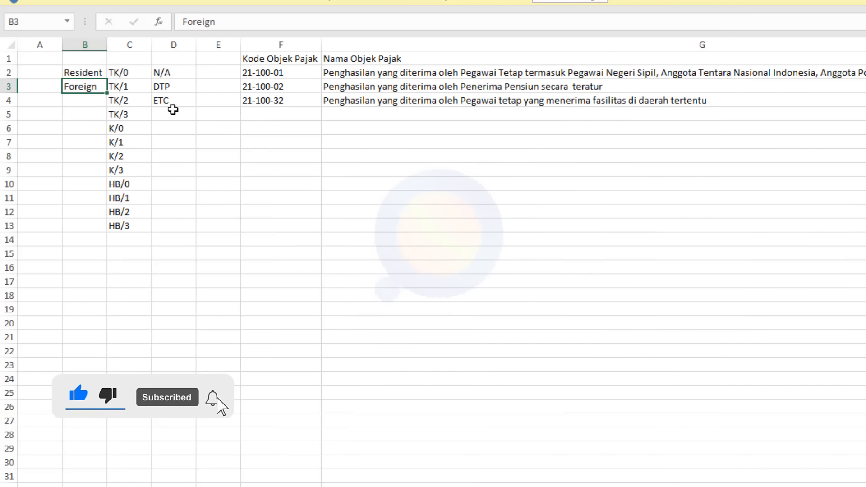
drag(135, 76, 135, 227)
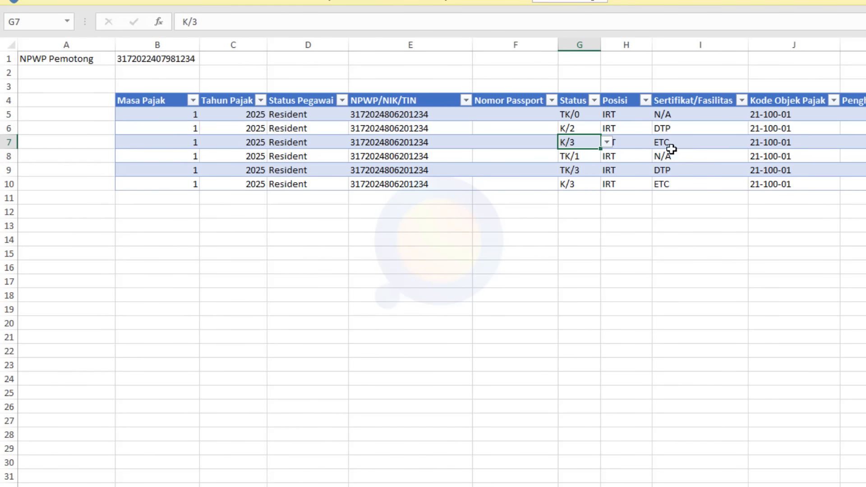
Step: On the DATA sheet, set Posisi to manager in H5 and to staf in H6
click(624, 114)
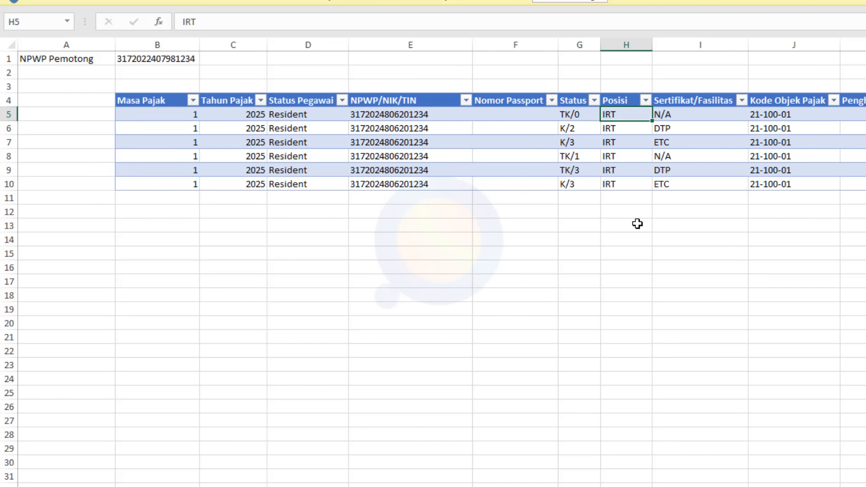
text(ma)
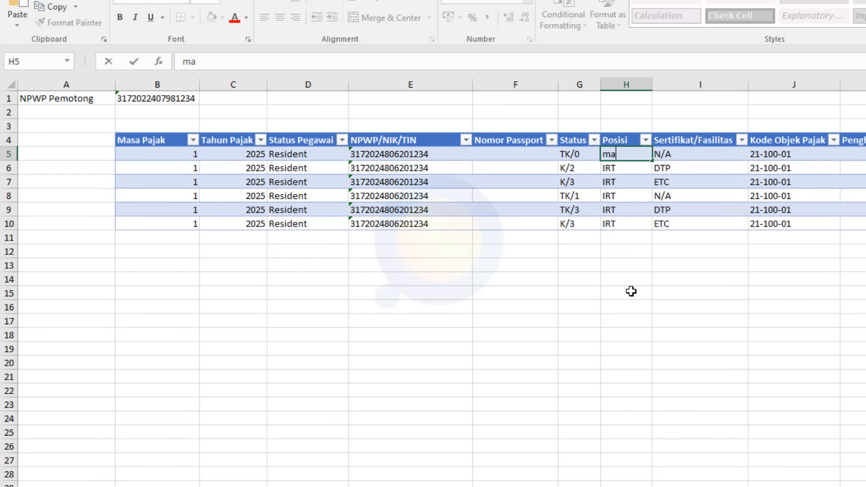
text(nager)
key(Return)
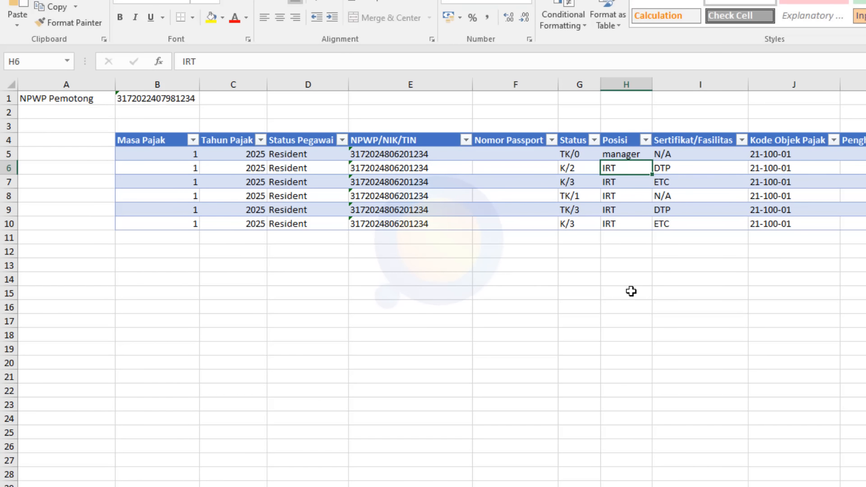
text(staf)
key(Return)
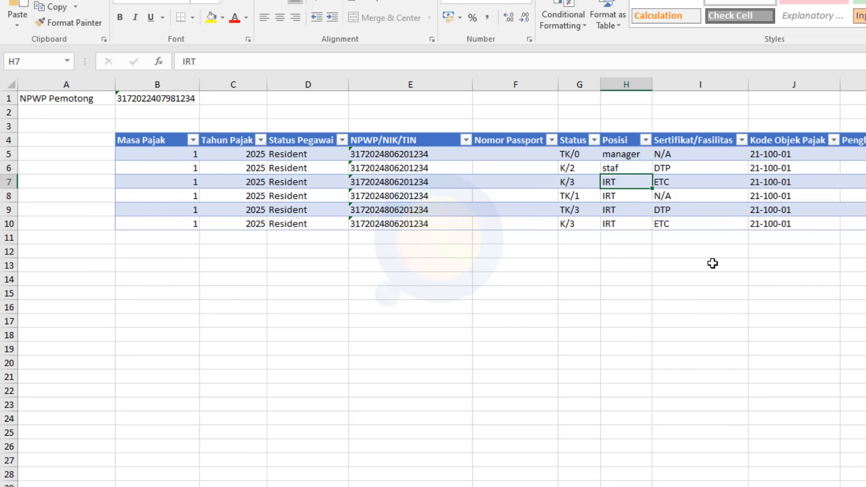
Step: Copy N/A from I5 to the remaining Sertifikat/Fasilitas cells I6:I10
click(709, 157)
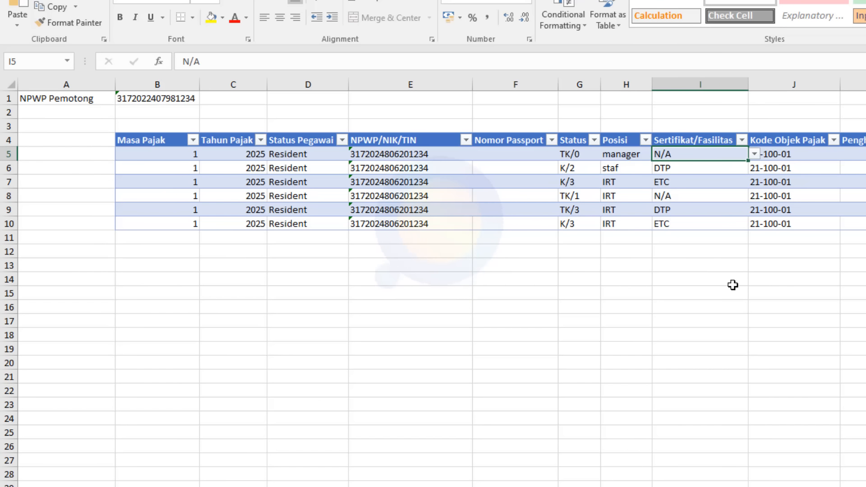
key(ctrl+c)
drag(711, 168, 719, 219)
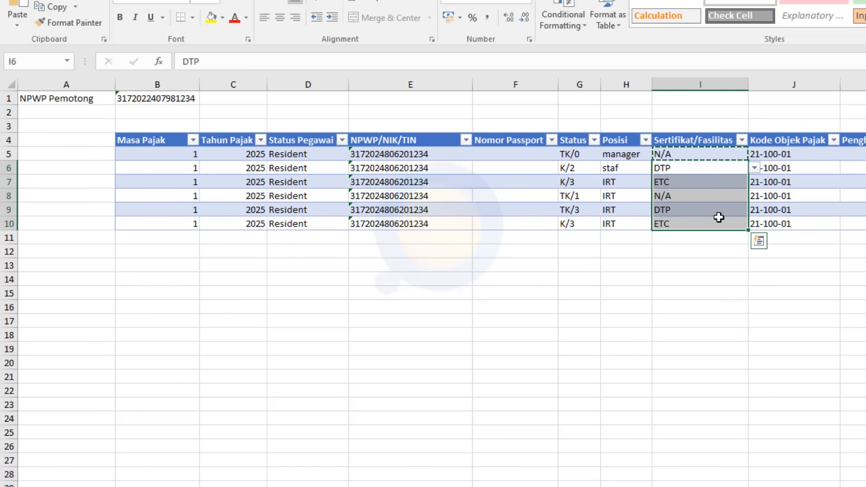
key(ctrl+v)
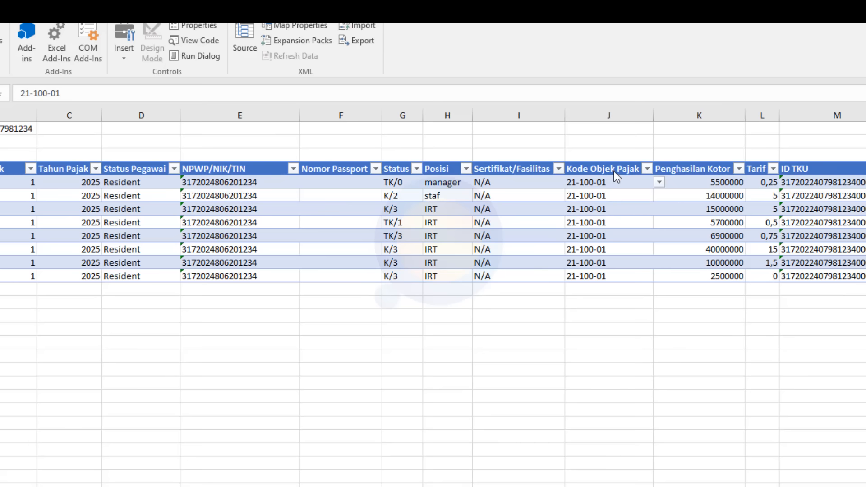
Step: Review the Kode Objek Pajak column and check codes 21-100-01, 21-100-02 and 21-100-32 with their descriptions on the REF sheet
click(617, 172)
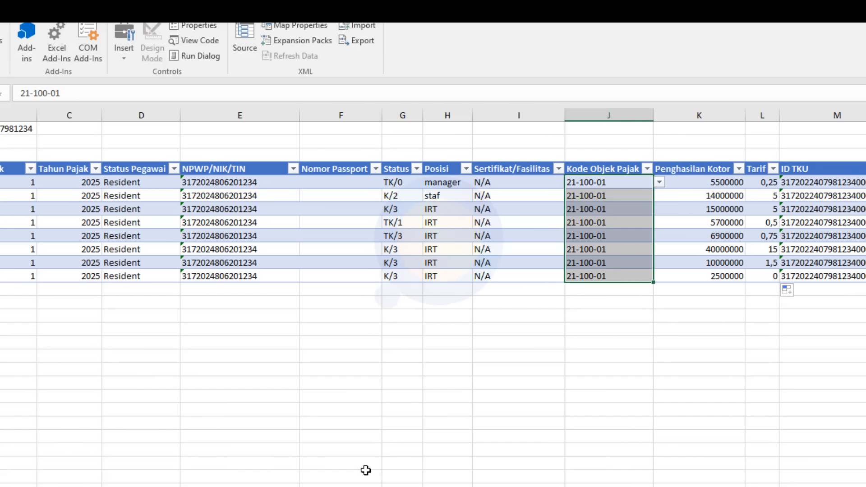
click(485, 486)
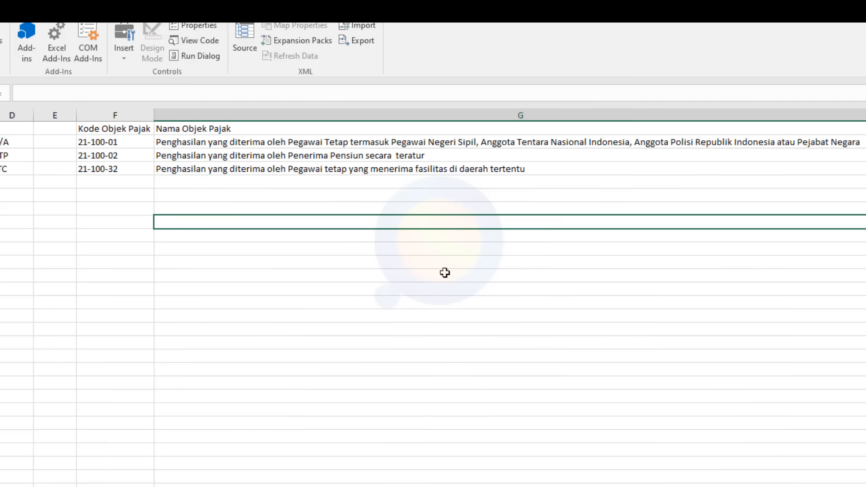
click(275, 143)
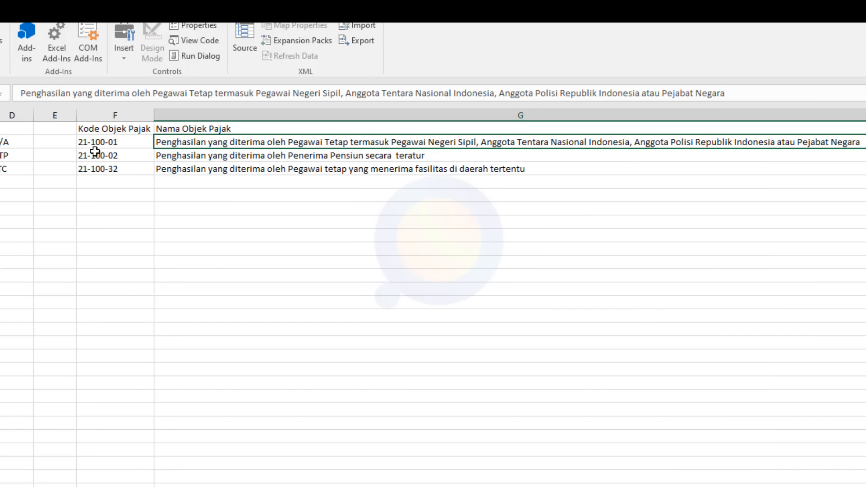
click(122, 144)
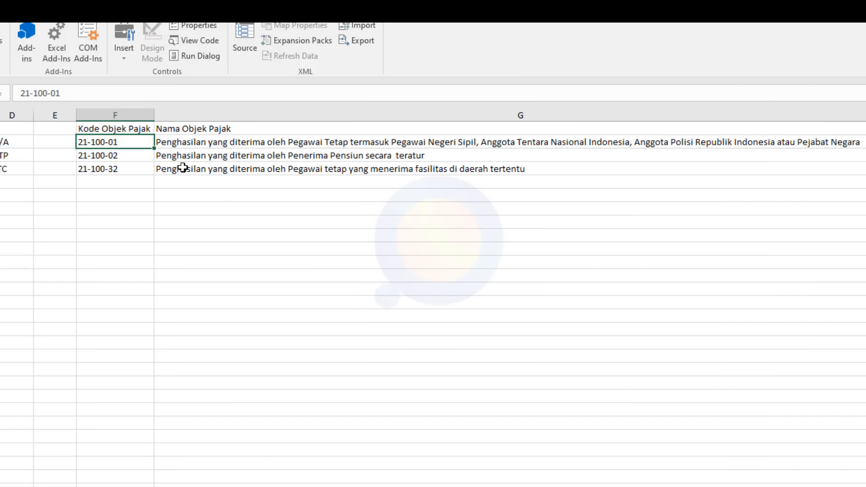
click(135, 157)
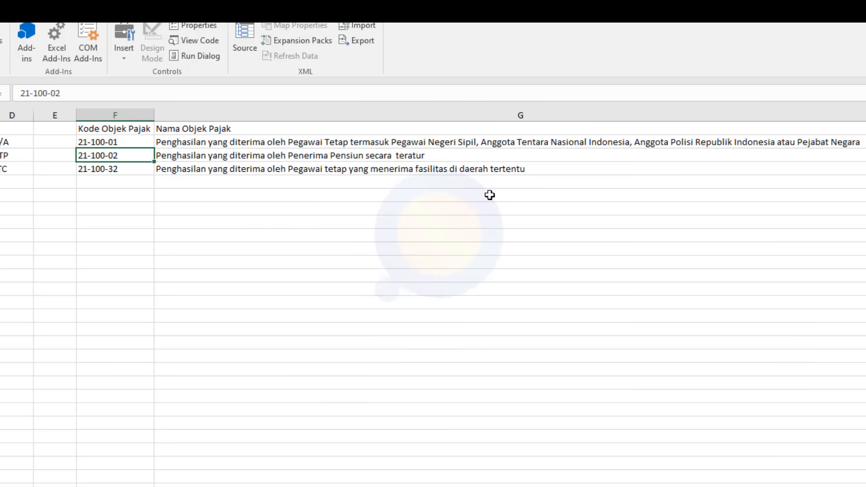
click(132, 168)
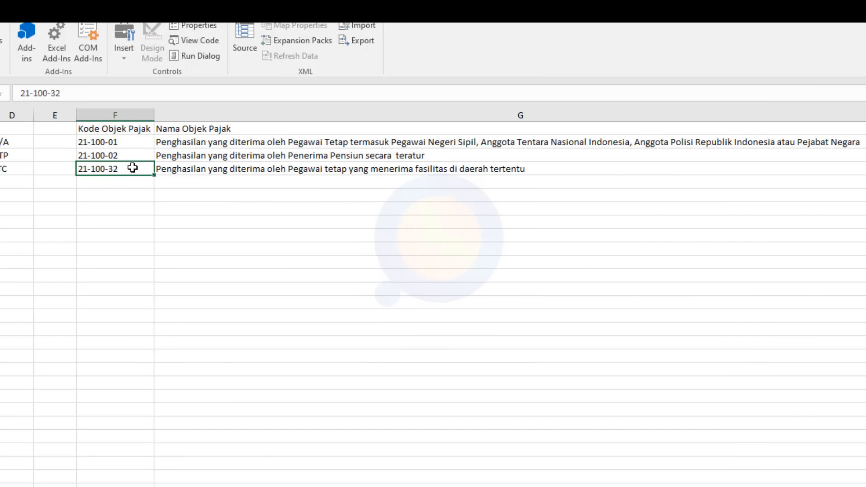
key(ctrl+Page_Up)
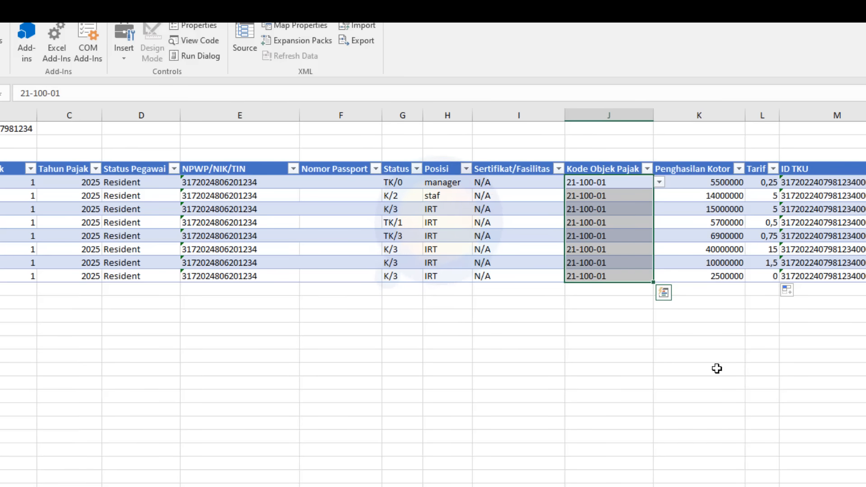
click(609, 193)
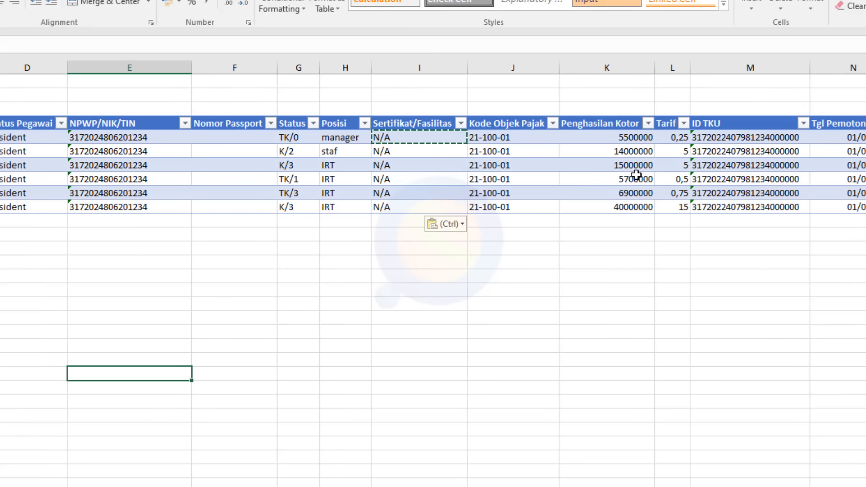
Step: Review the Penghasilan Kotor amounts in K5:K10 and the Tarif formula in L5 alongside the TER A, TER B and TER C columns
drag(623, 138, 619, 208)
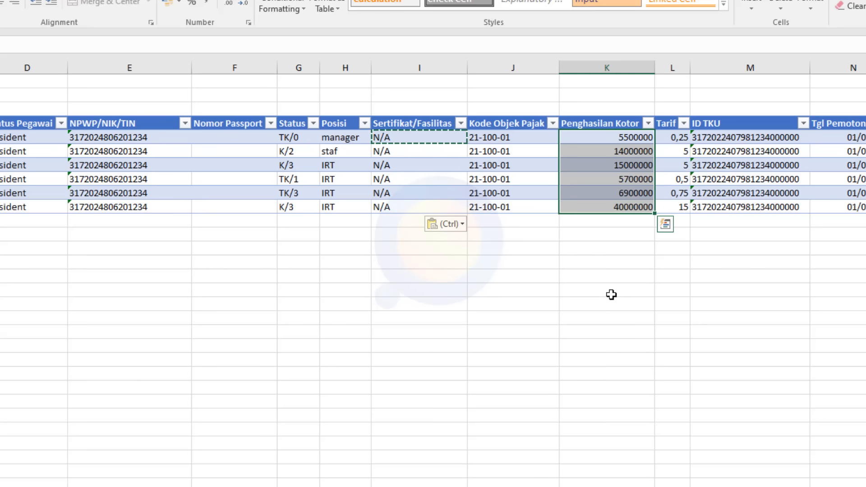
click(619, 134)
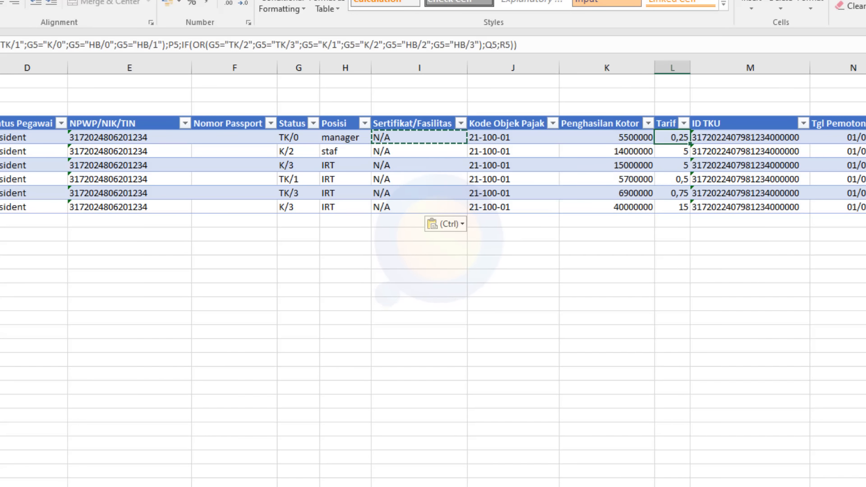
scroll(676, 137, right, 3)
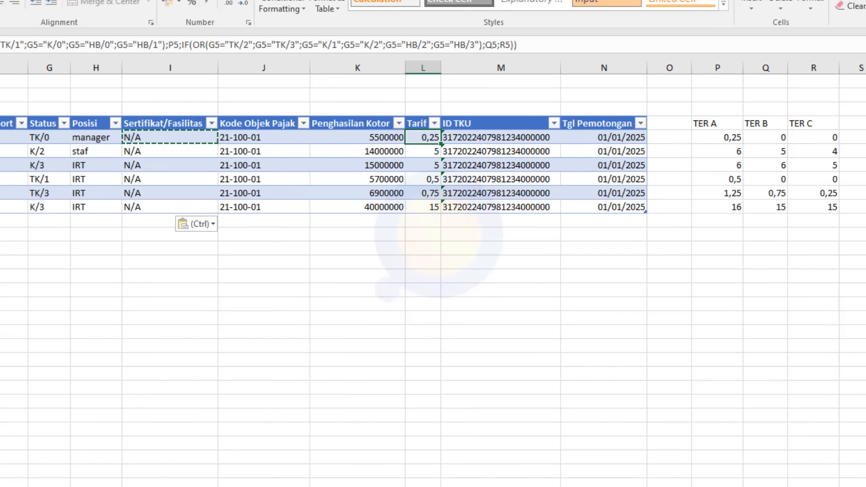
scroll(667, 454, right, 2)
click(380, 285)
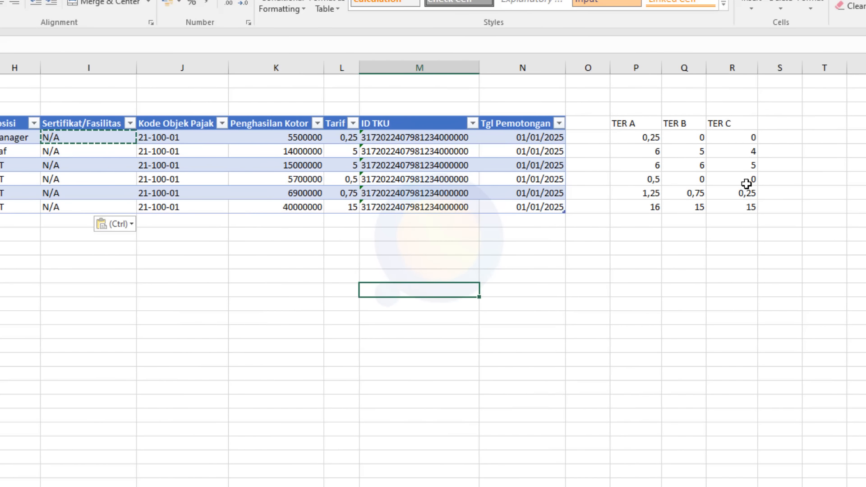
key(Down)
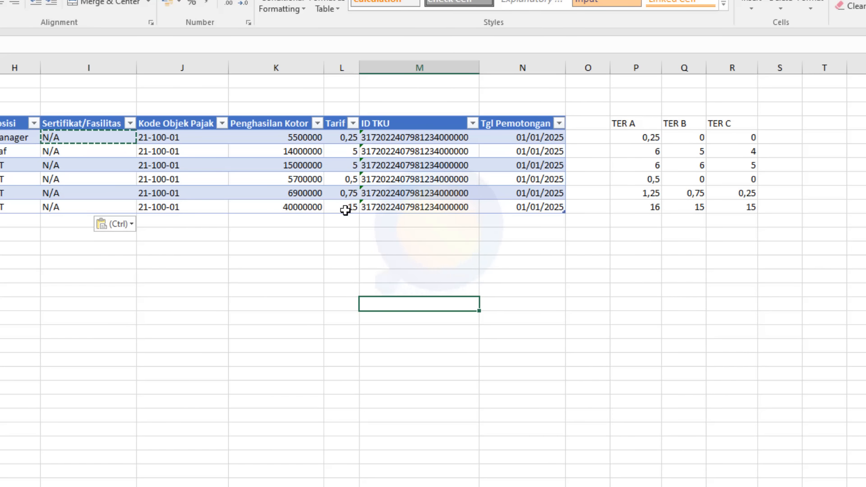
Step: Examine the ID TKU entries in column M and the Tgl Pemotongan dates in column N
click(417, 138)
click(417, 138)
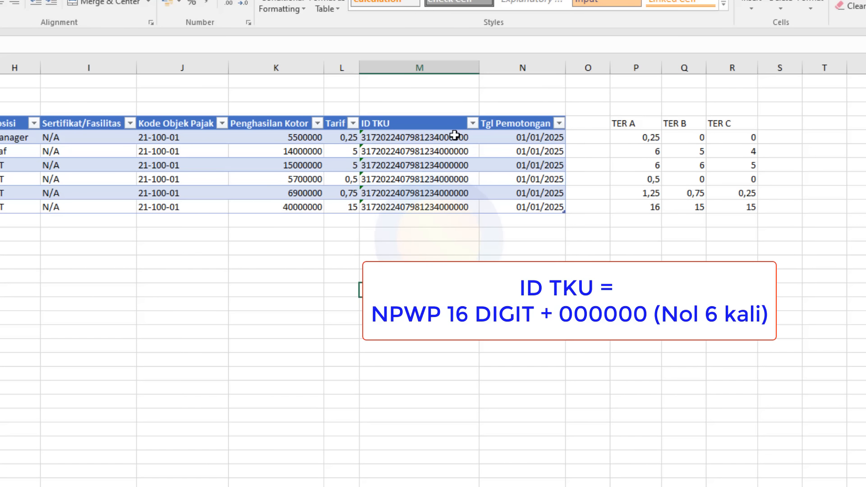
drag(455, 135, 453, 246)
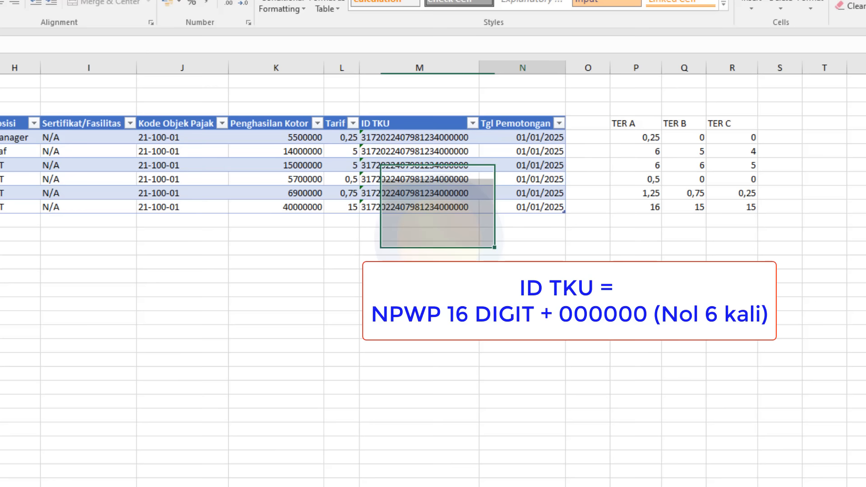
click(539, 133)
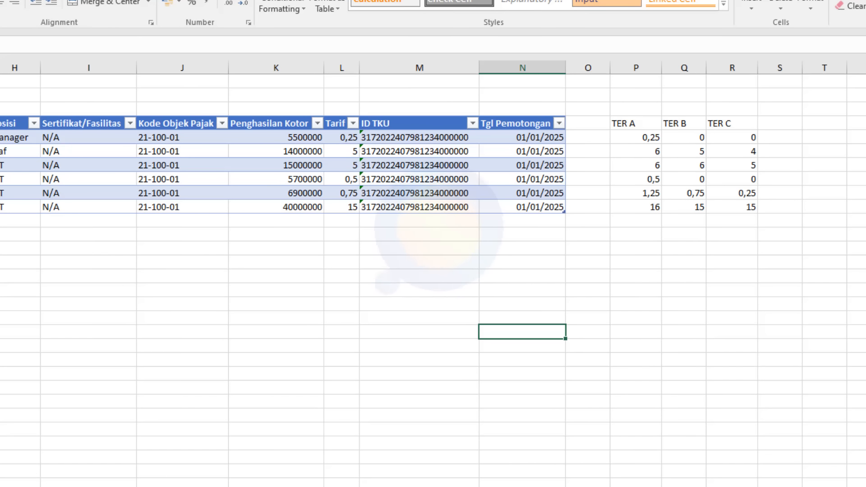
Step: Inspect the Tarif formulas in L5 and L9
scroll(433, 271, left, 2)
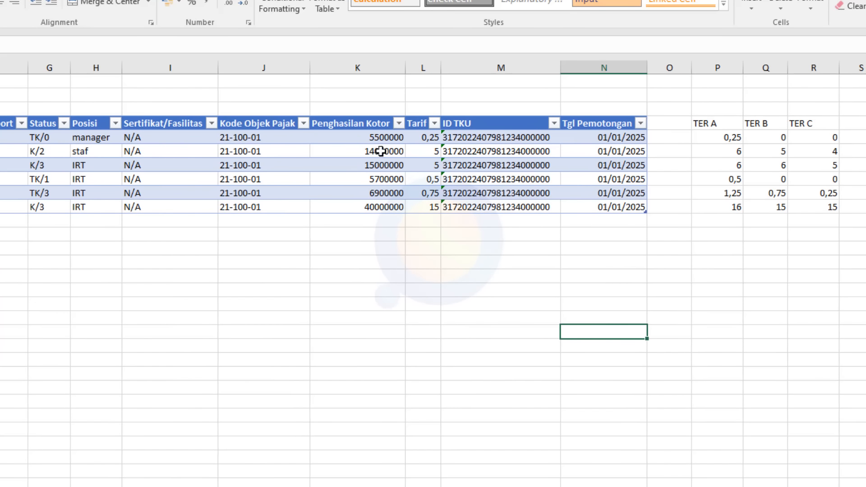
click(430, 138)
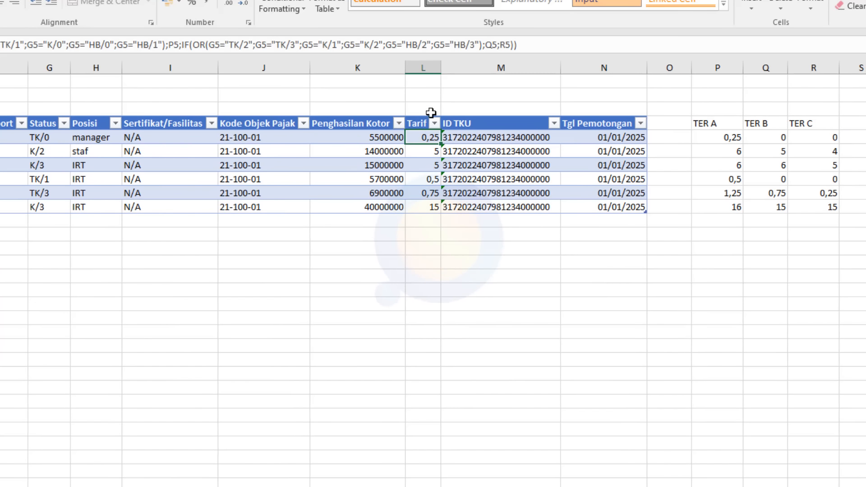
click(429, 193)
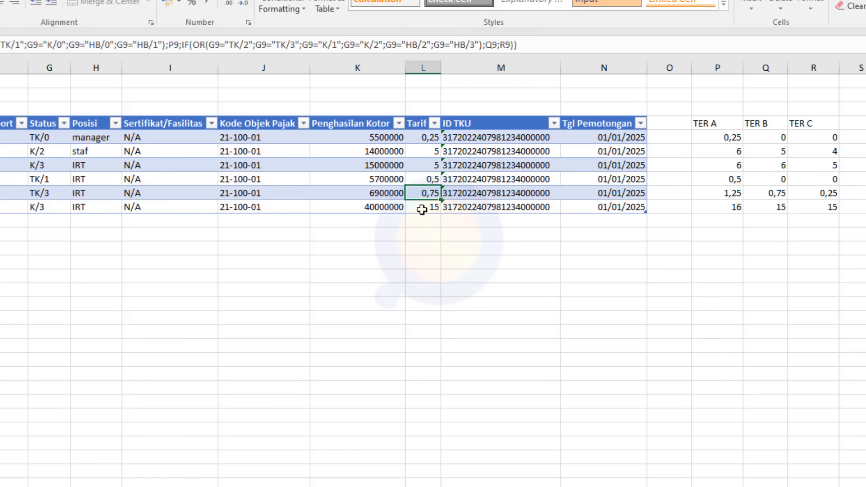
click(753, 289)
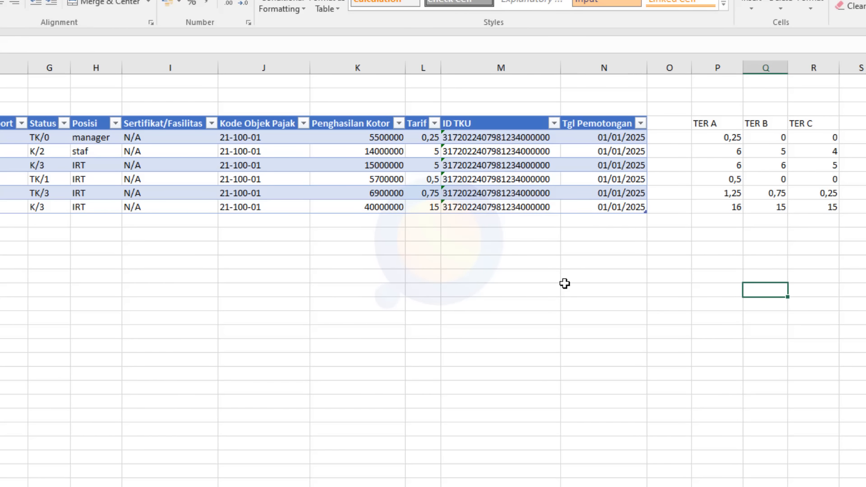
Step: Duplicate the last employee record from row 10 into row 11 and clear the Tarif value in L11
scroll(433, 270, left, 3)
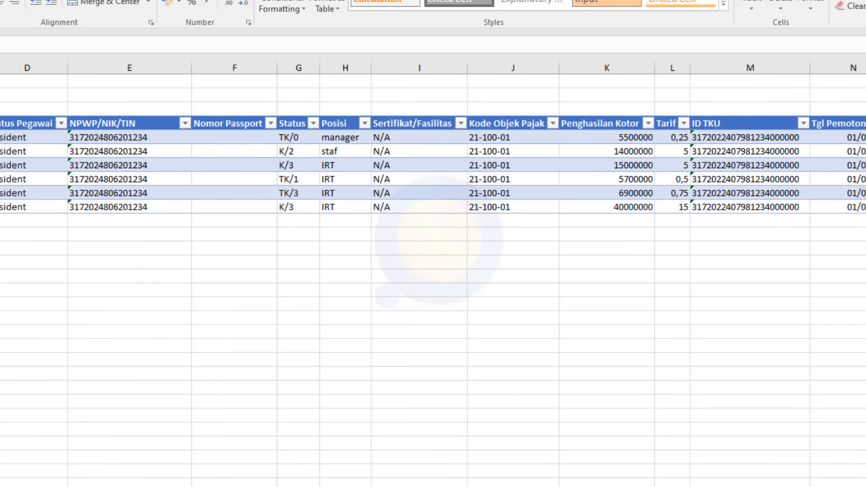
drag(1, 207, 864, 207)
key(ctrl+c)
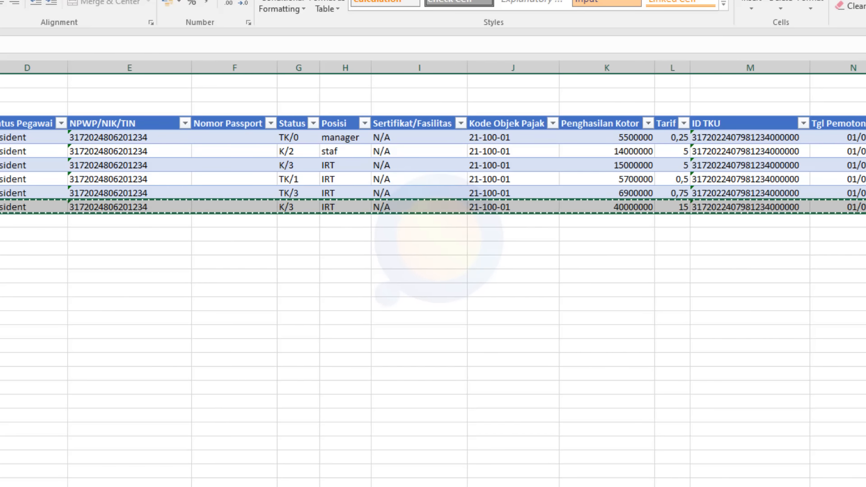
key(Down)
key(ctrl+v)
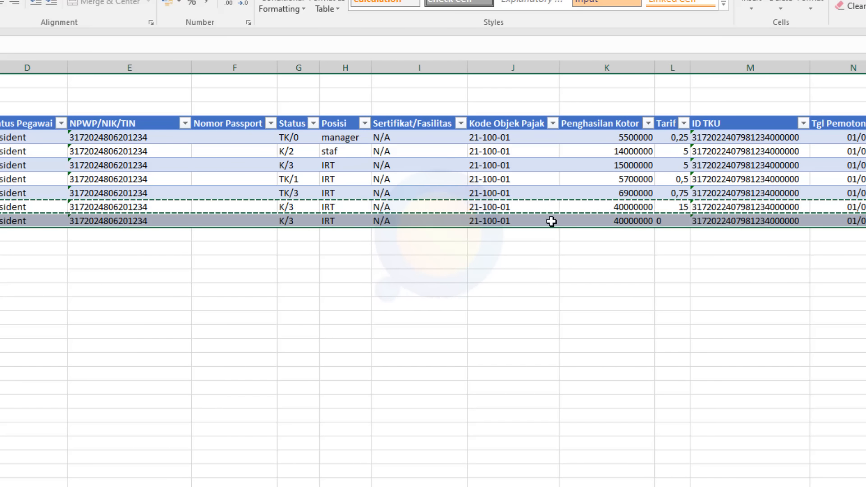
click(673, 220)
key(Delete)
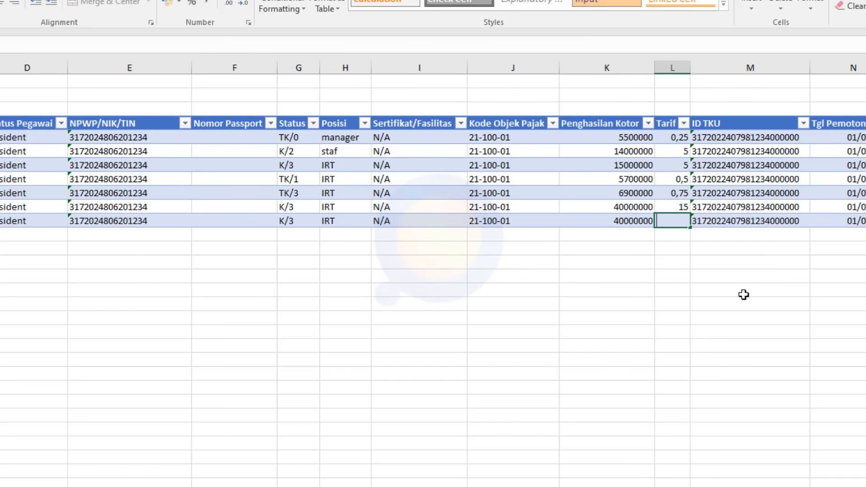
Step: Fill the TER A, TER B and TER C formulas from P10:R10 down to row 11
click(797, 364)
scroll(804, 234, right, 3)
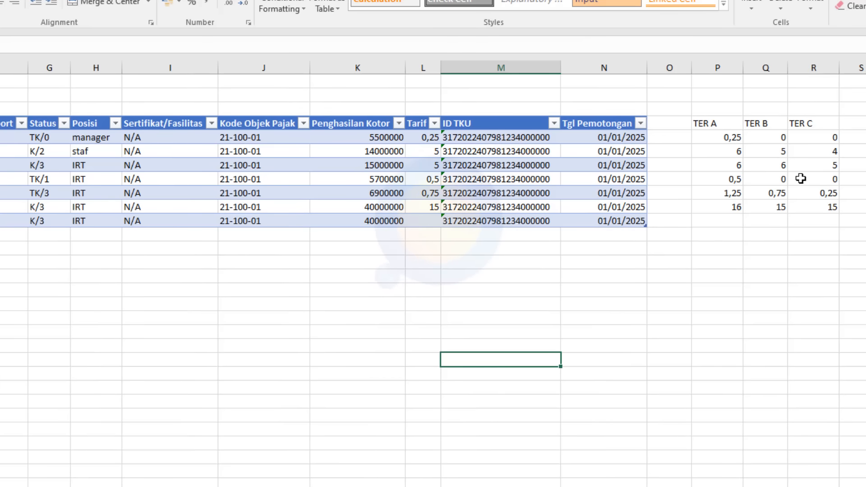
click(722, 207)
shift+click(795, 208)
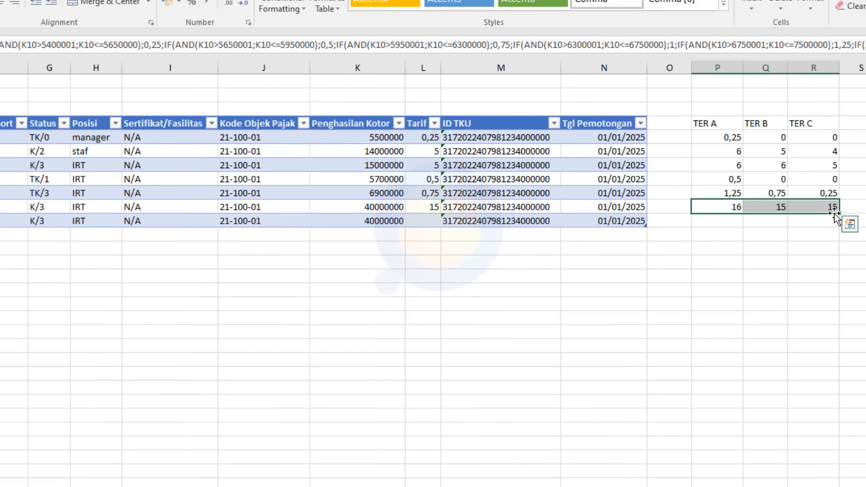
double_click(840, 213)
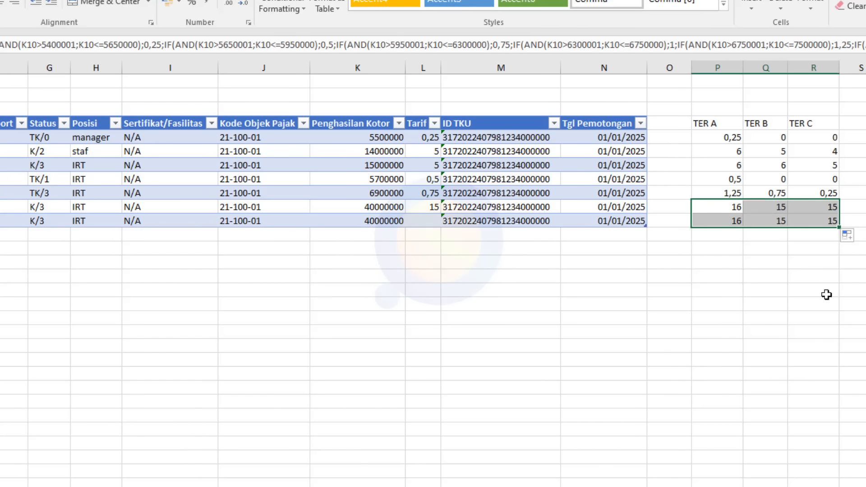
Step: Set Penghasilan Kotor in K11 to 10000000 and check the TER rates in P11:R11
click(368, 219)
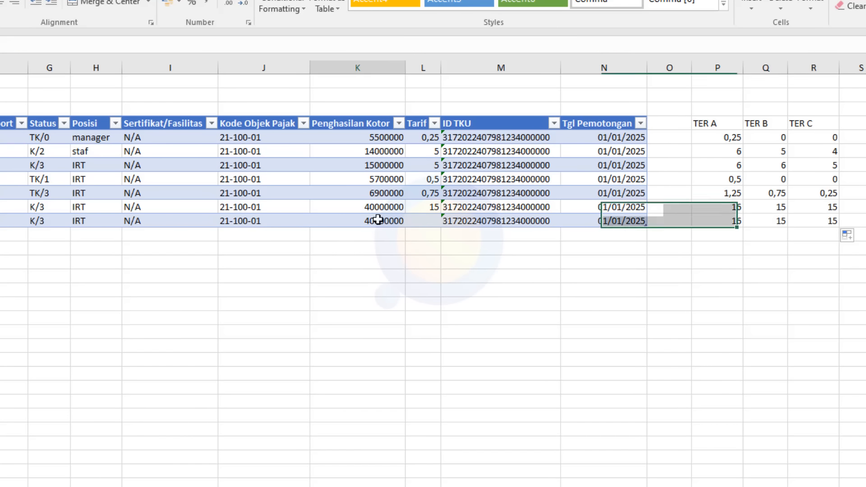
text(10)
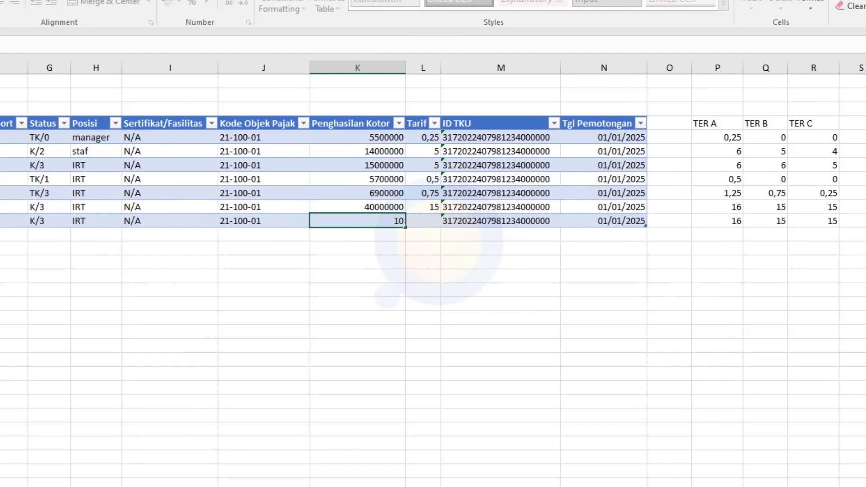
text(000000)
key(Return)
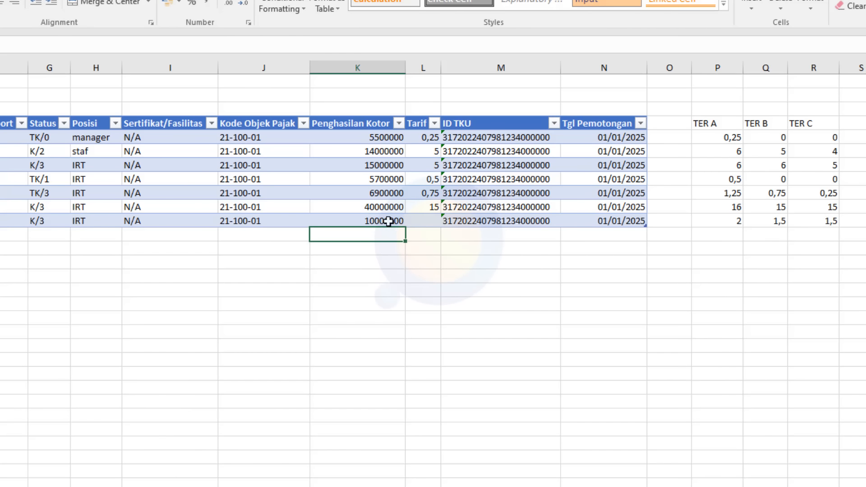
click(389, 221)
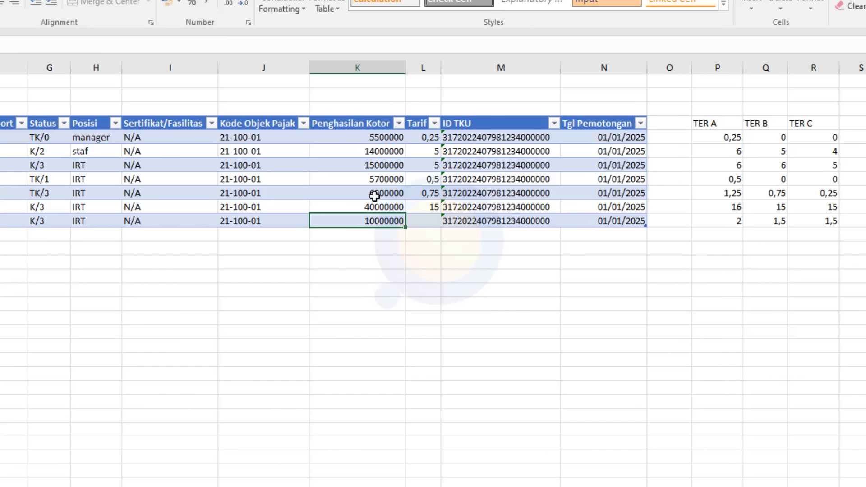
drag(724, 224, 806, 222)
click(822, 263)
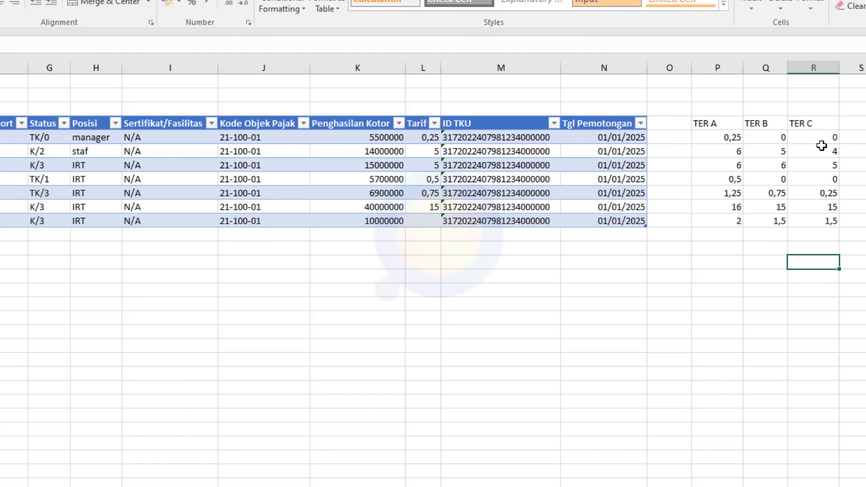
Step: Fill the Tarif formula from L10 down to L11
click(427, 207)
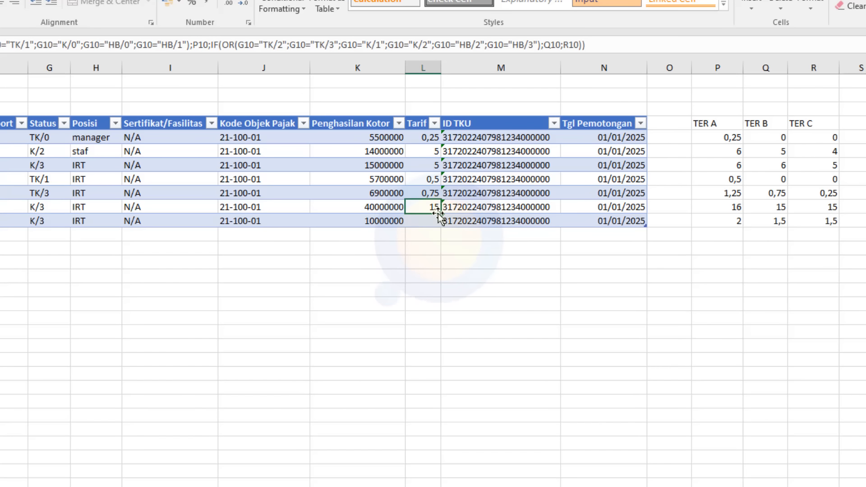
double_click(441, 213)
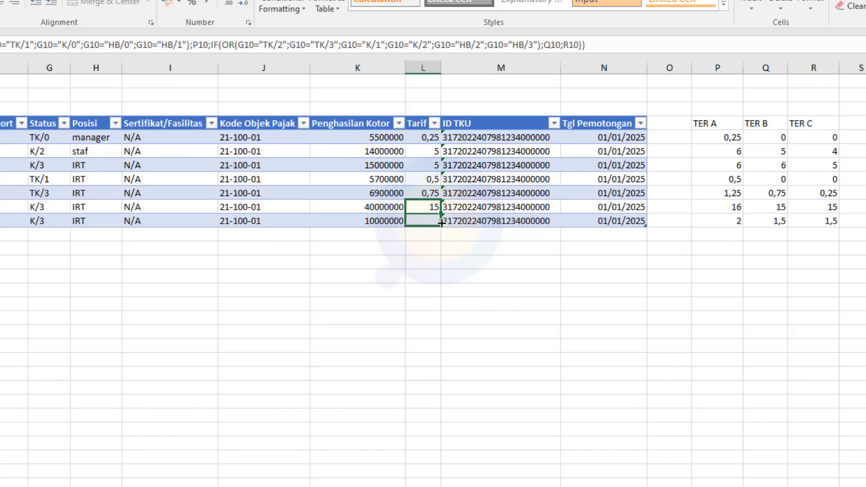
click(428, 220)
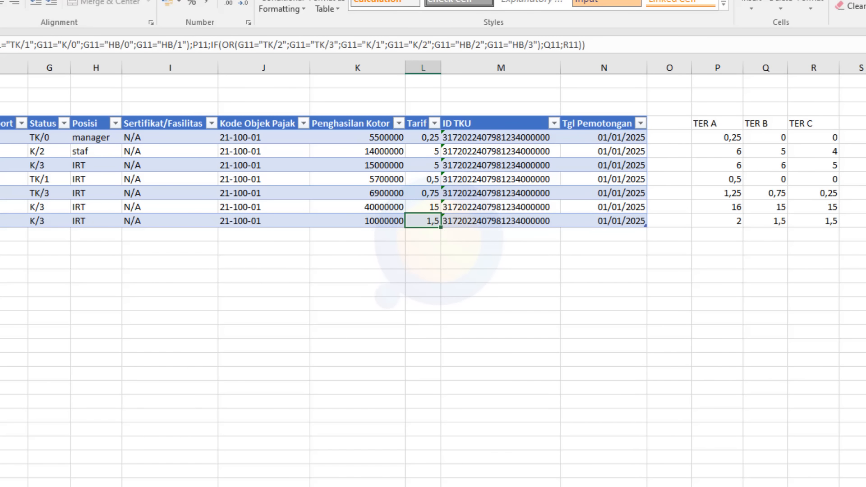
Step: Duplicate the employee record from row 11 into row 12 and set its Penghasilan Kotor to 2500000
scroll(434, 280, left, 3)
drag(1, 221, 835, 223)
key(ctrl+c)
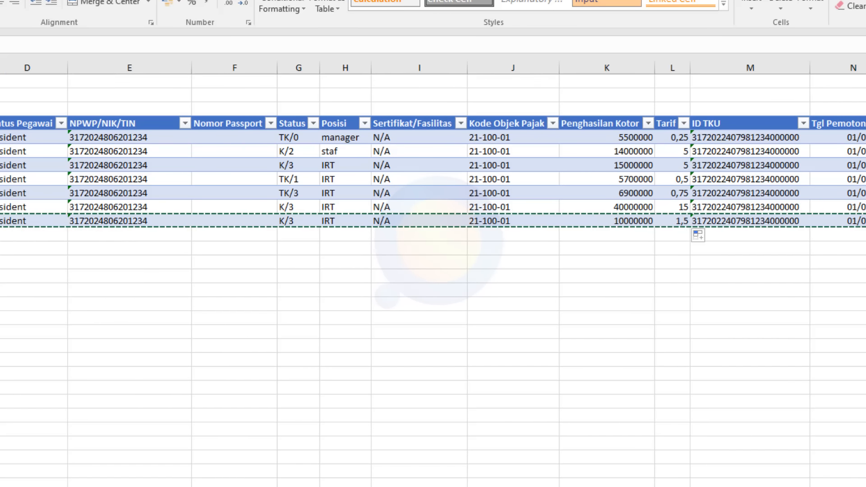
key(ctrl+v)
click(615, 232)
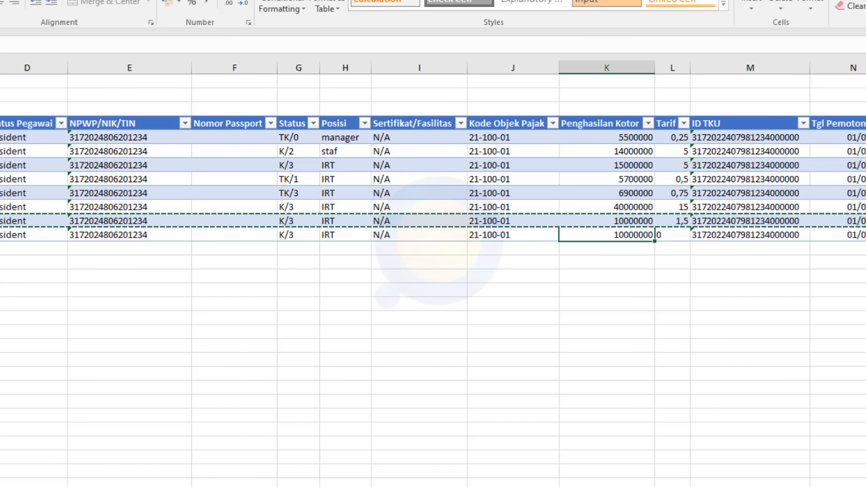
text(2500)
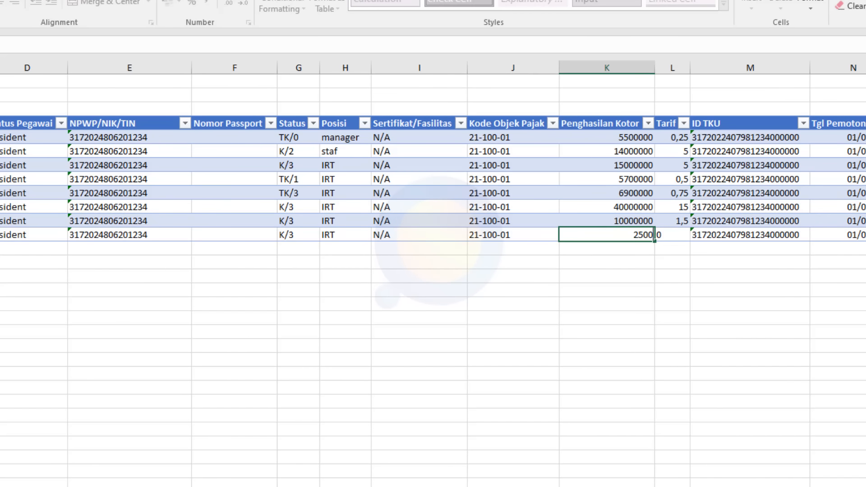
text(000)
key(Return)
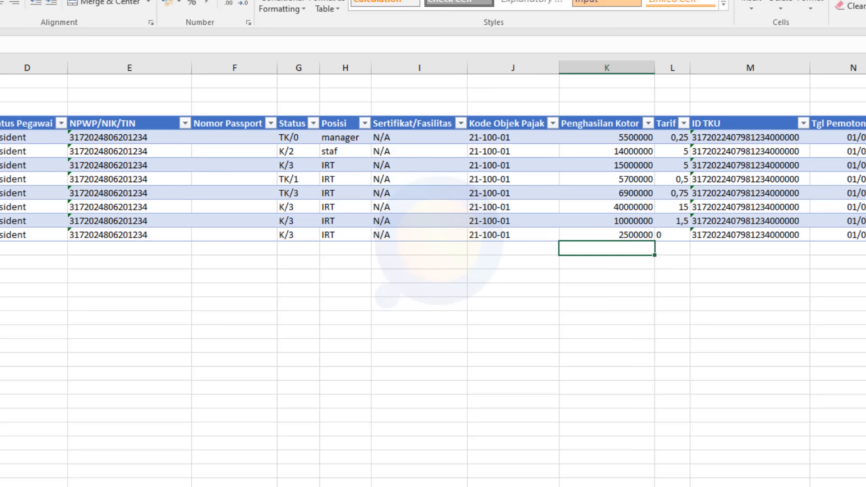
Step: Fill the TER A, TER B and TER C formulas from P11:R11 and the Tarif formula from L11 down to row 12
scroll(433, 244, right, 3)
drag(722, 221, 839, 238)
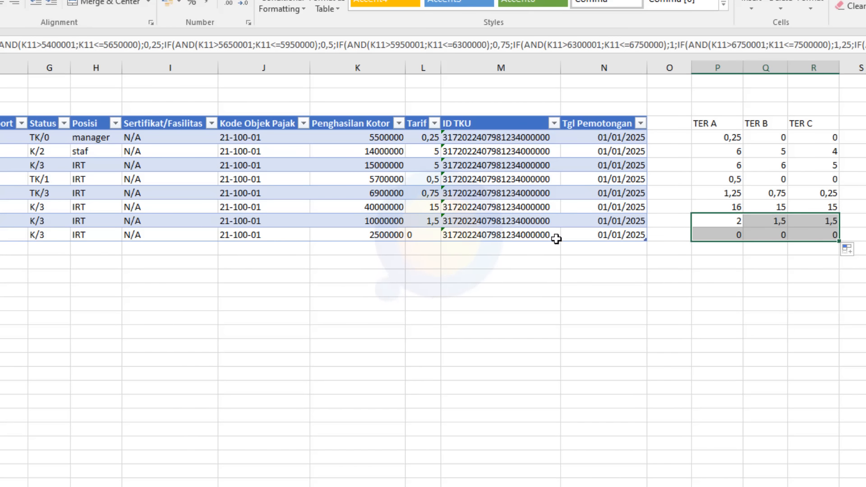
click(424, 234)
click(427, 218)
drag(441, 227, 441, 239)
click(470, 286)
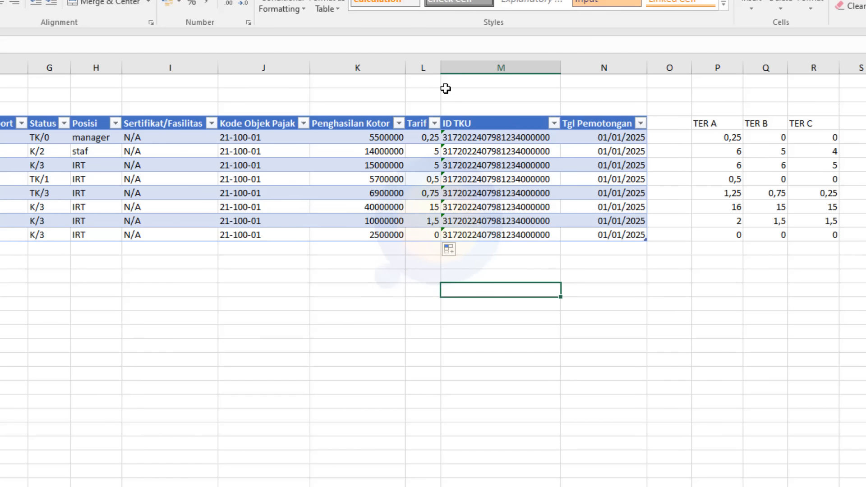
Step: Review the Tarif column alongside the TER A, TER B and TER C helper columns
click(418, 68)
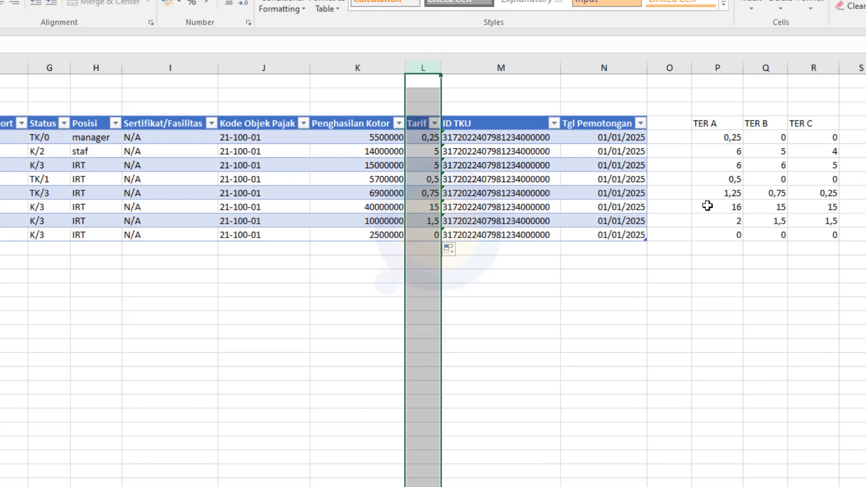
drag(726, 68, 814, 69)
click(850, 263)
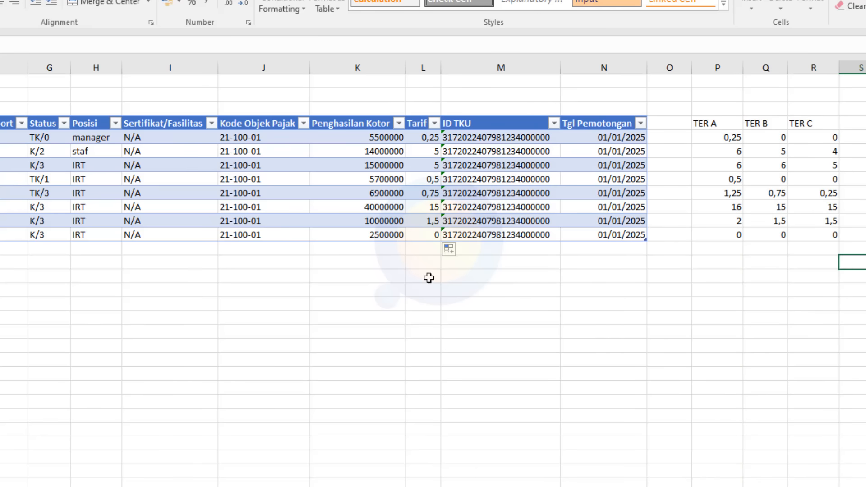
Step: Export the worksheet data as an XML file named PPh 21 Masa Januari 2025 and open it from the Template XML - Coretax folder
scroll(433, 280, left, 3)
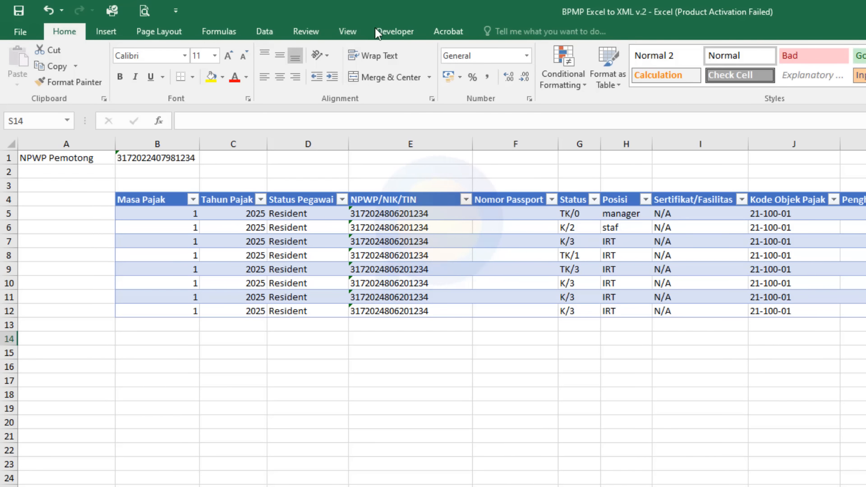
click(407, 35)
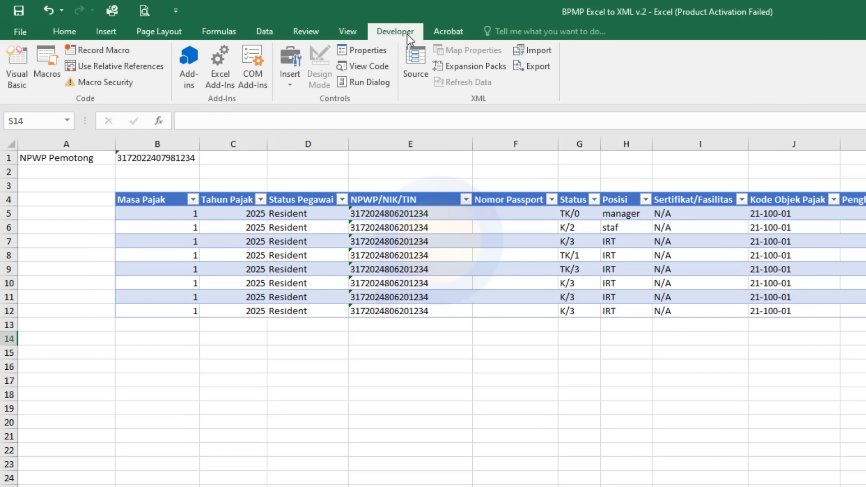
click(540, 66)
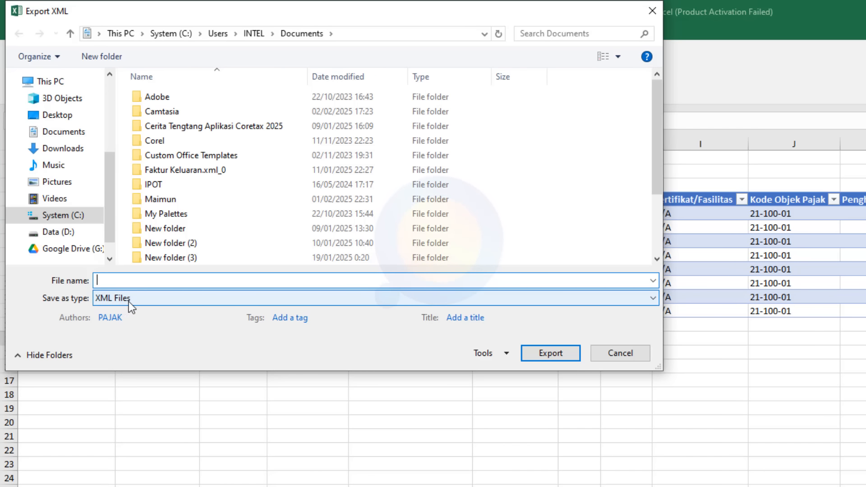
click(179, 300)
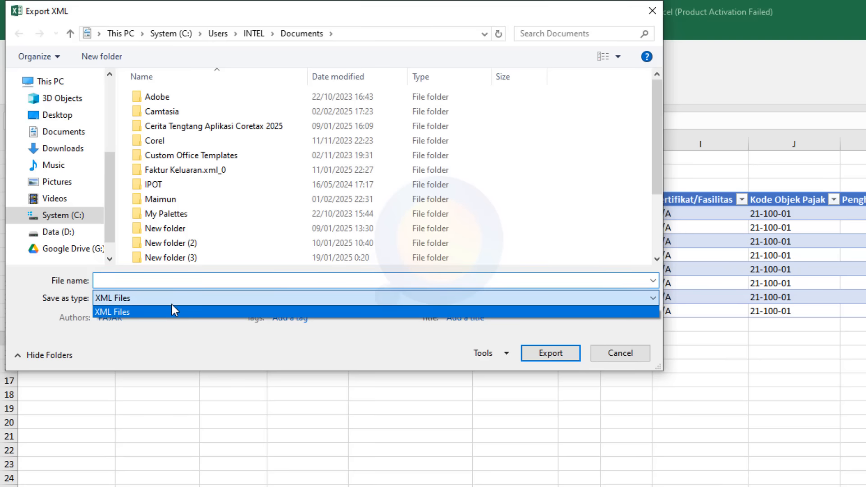
click(172, 310)
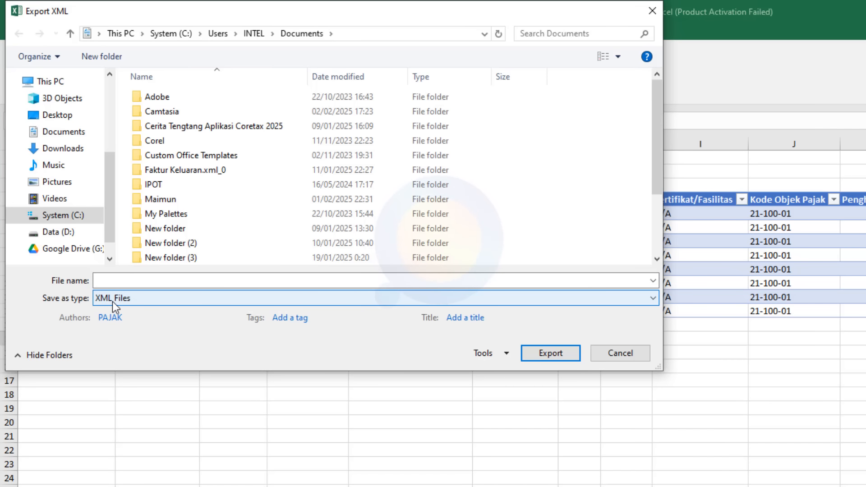
click(186, 279)
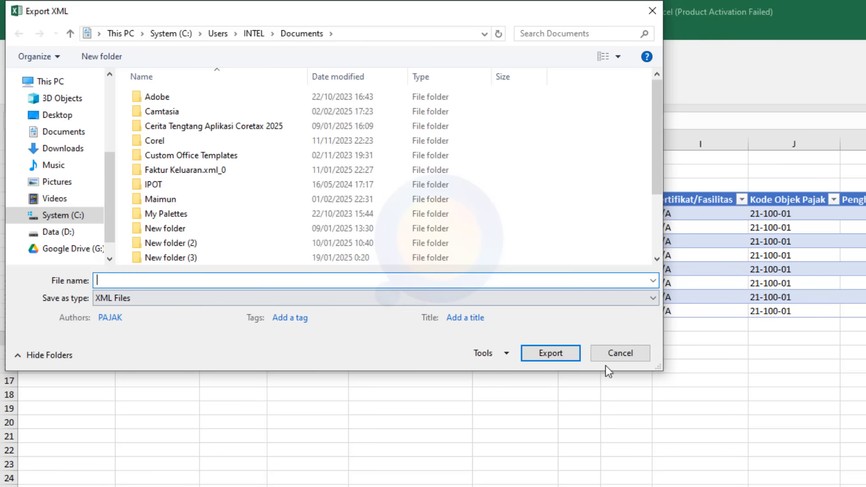
click(465, 318)
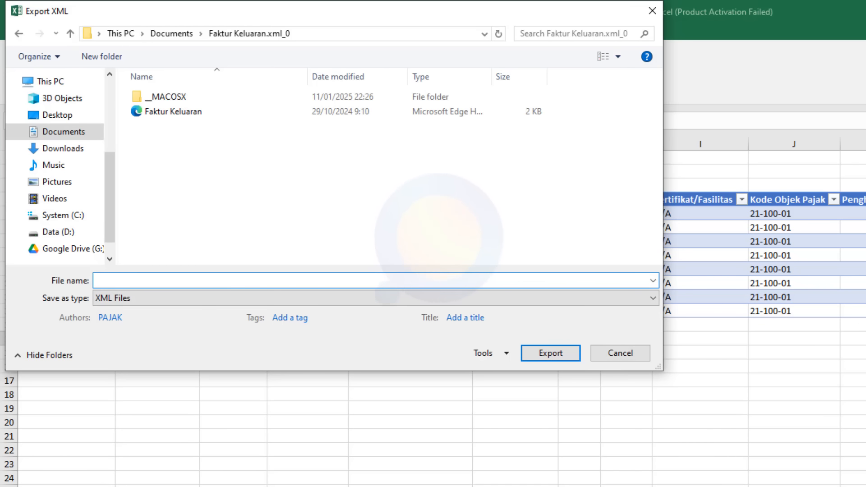
text(21)
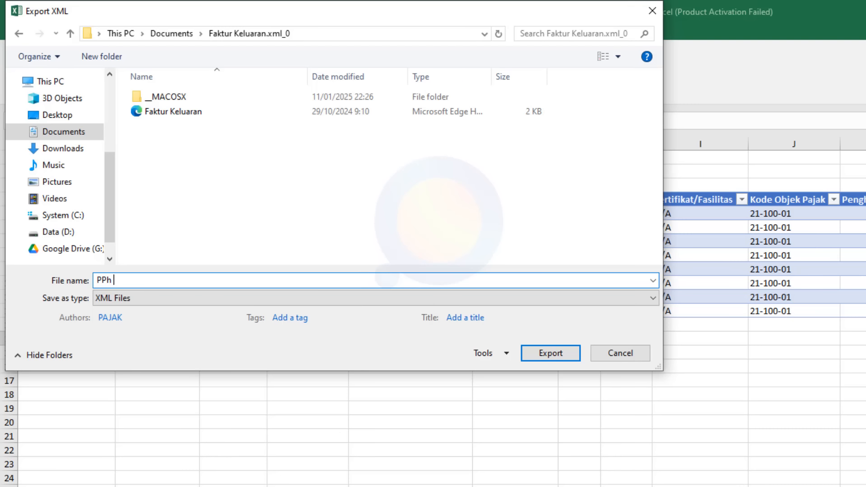
text( Masa Januari 2025)
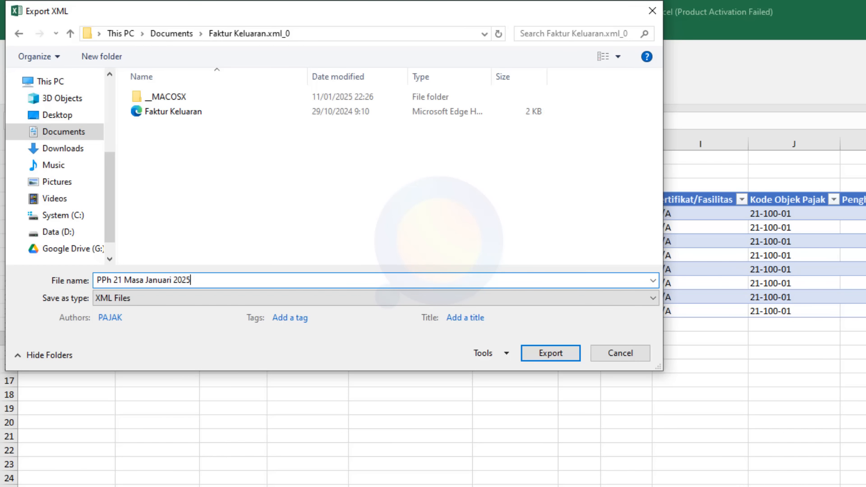
click(566, 353)
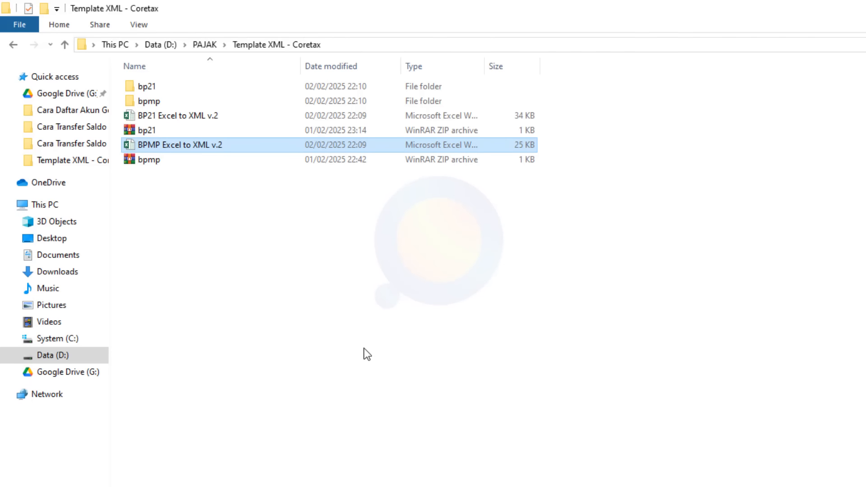
click(226, 231)
double_click(237, 175)
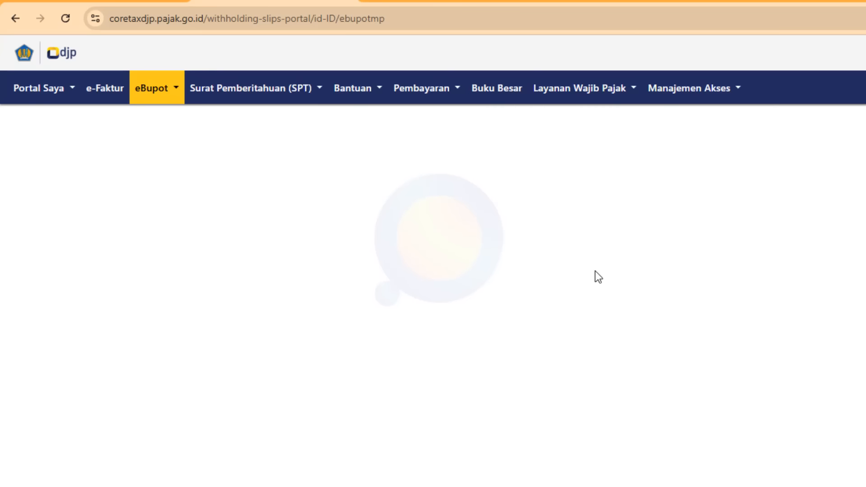
Step: In Coretax, open the eBupot page Bukti Pemotongan Bulanan Pegawai Tetap and import the XML file PPh 21 Masa Januari 2025
click(164, 93)
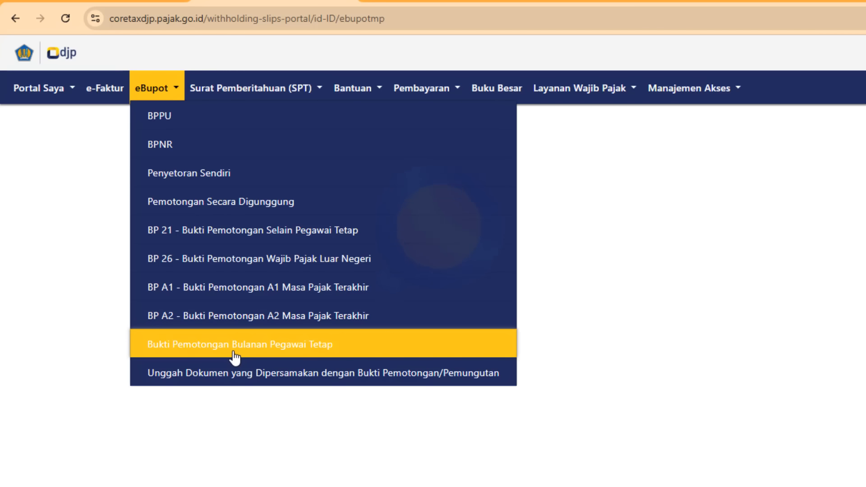
click(363, 356)
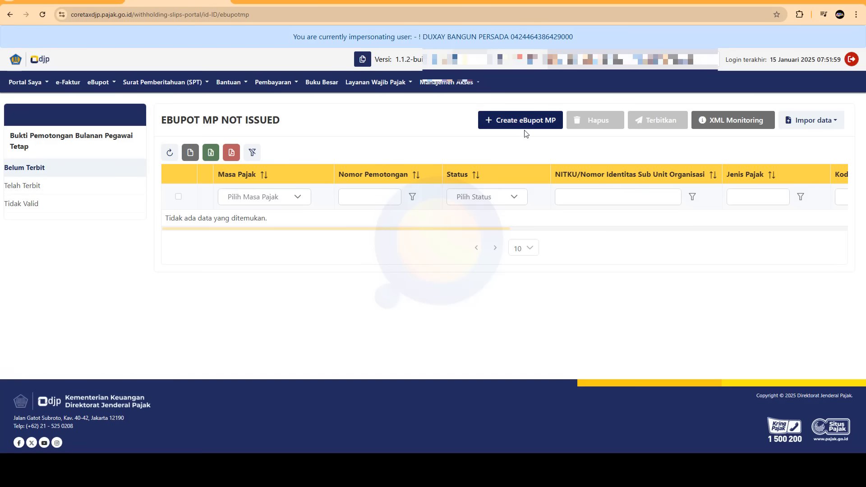
click(837, 125)
click(837, 124)
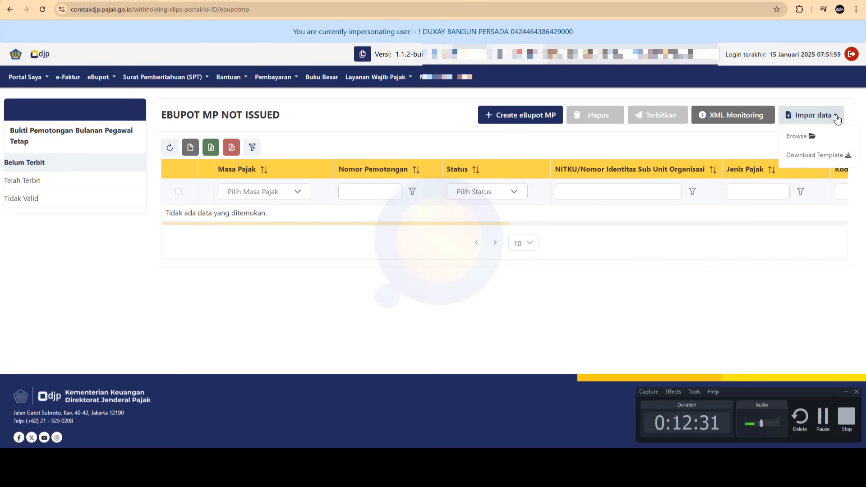
click(796, 136)
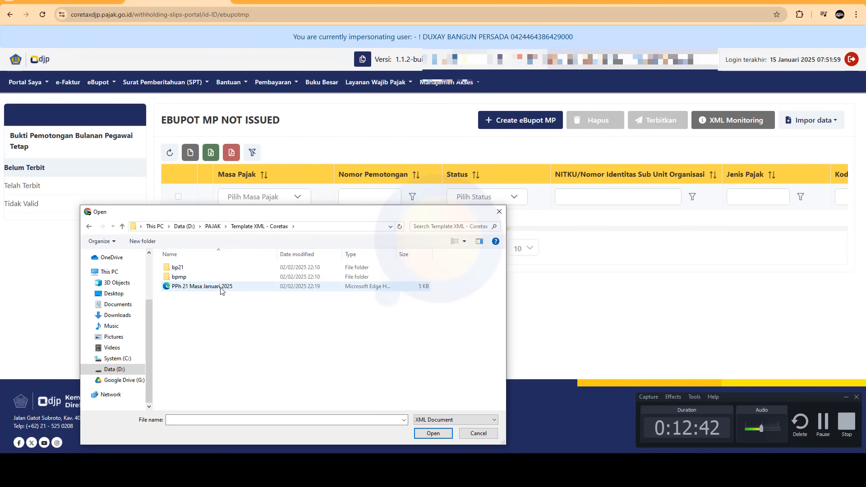
click(220, 289)
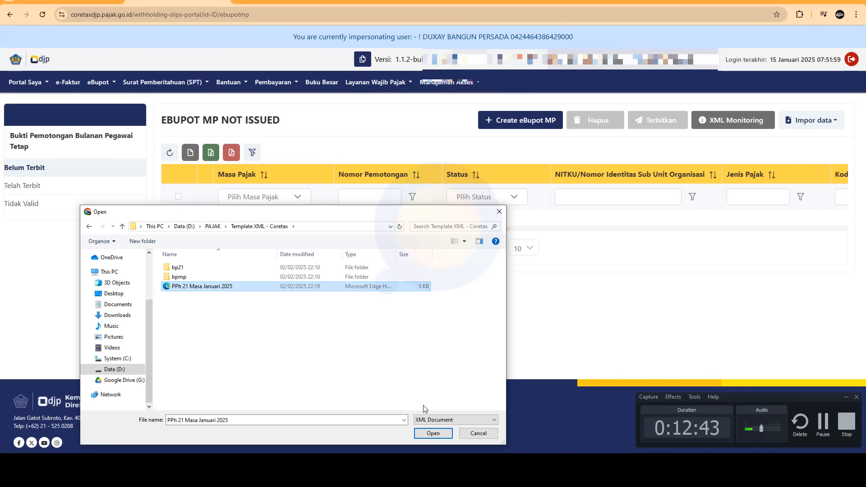
click(437, 433)
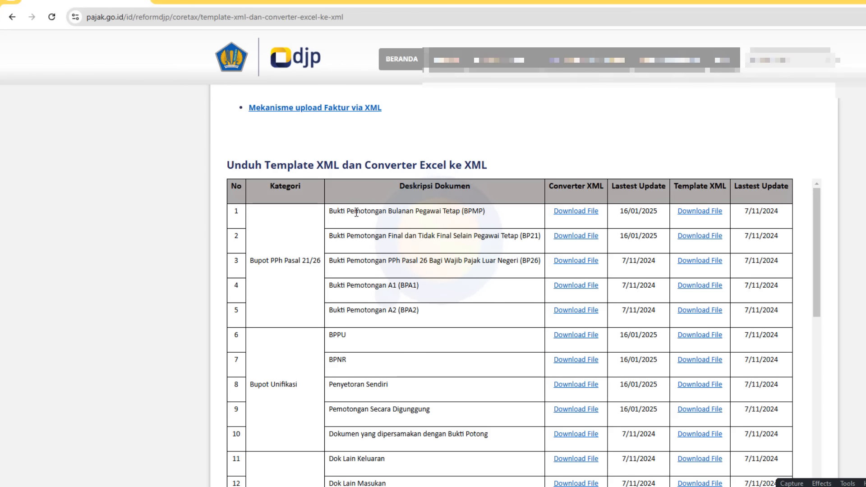
Step: Review the Bupot PPh Pasal 21/26 documents in the XML template and converter list on pajak.go.id
drag(355, 211, 426, 332)
click(494, 212)
Step: Switch to the BPMP workbook in Excel and examine the Penghasilan Kotor, Tarif and TER A to TER C formula cells
mouse_move(659, 486)
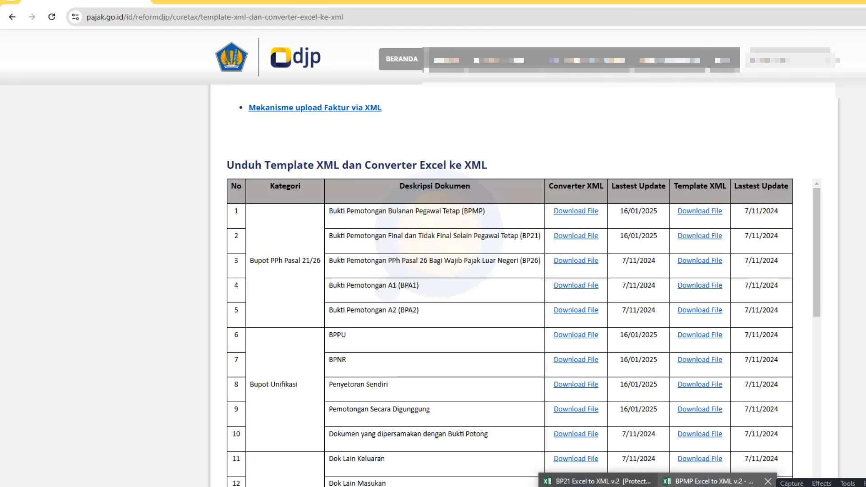
click(719, 486)
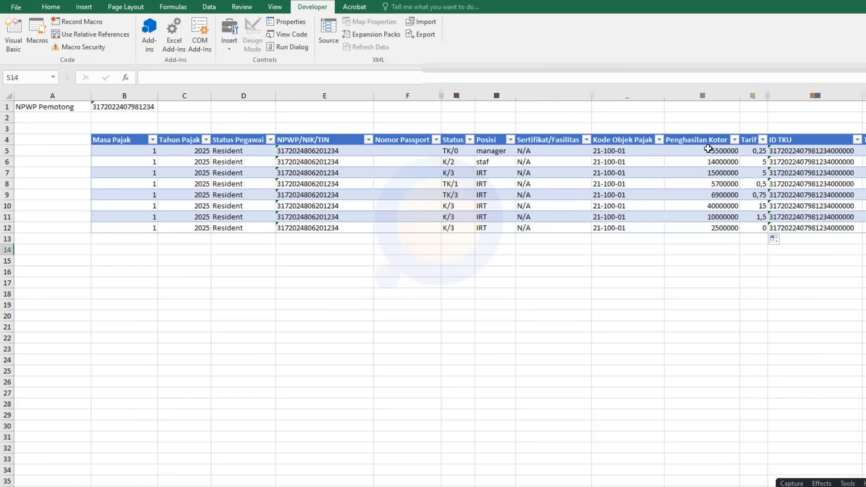
drag(718, 184, 719, 247)
click(755, 324)
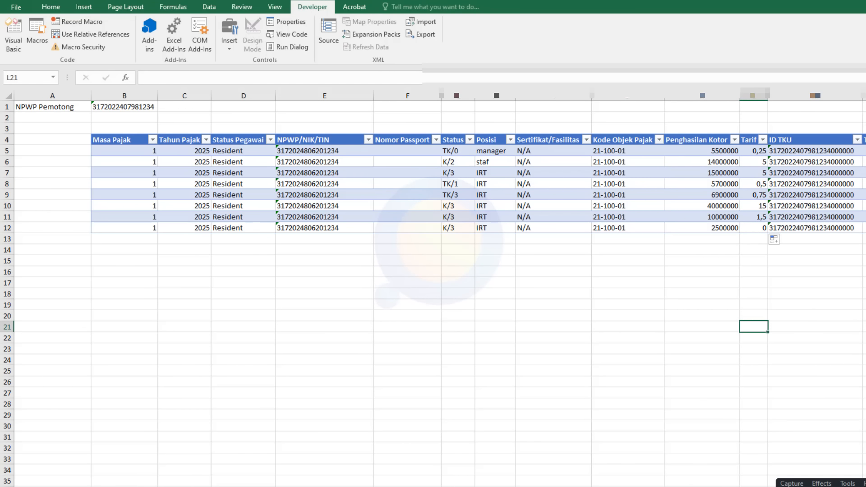
scroll(595, 282, right, 2)
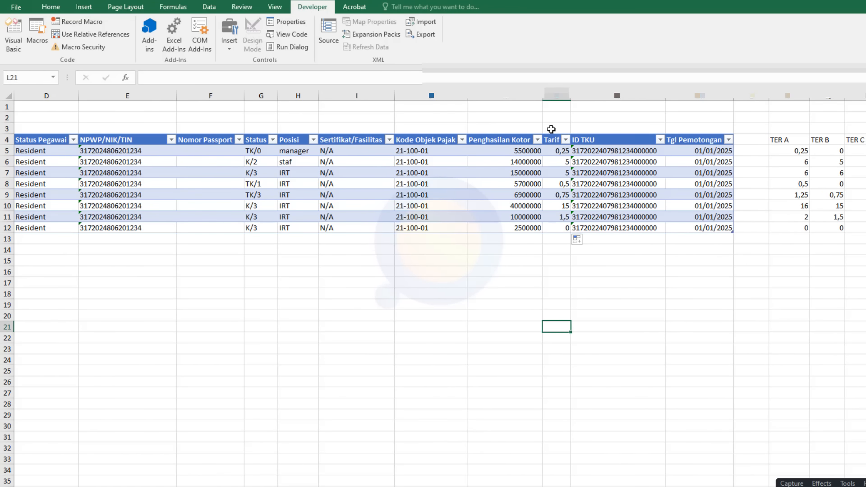
click(564, 93)
click(557, 228)
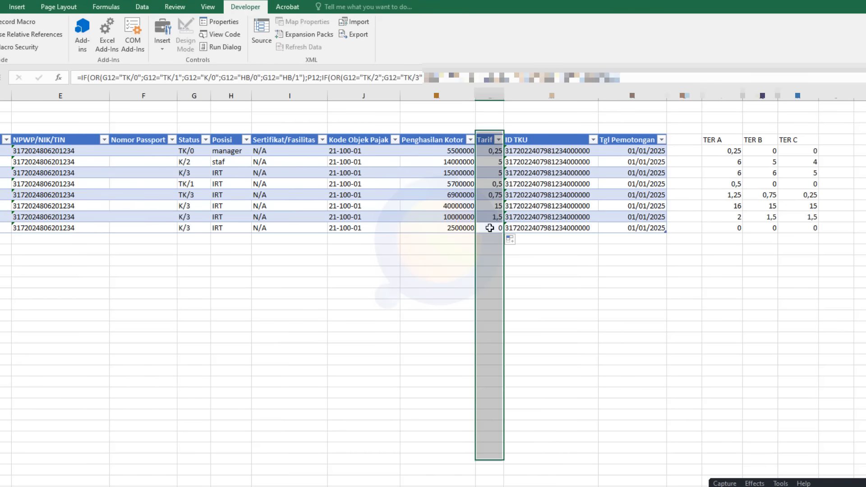
click(722, 228)
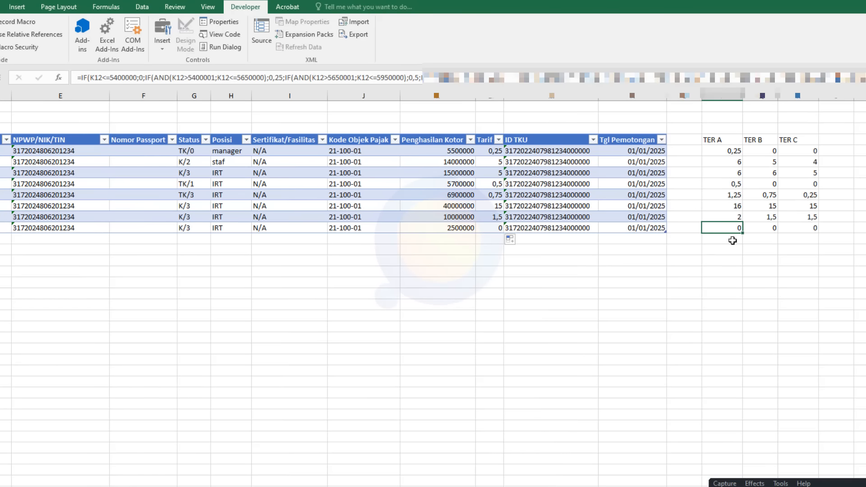
drag(728, 229, 812, 238)
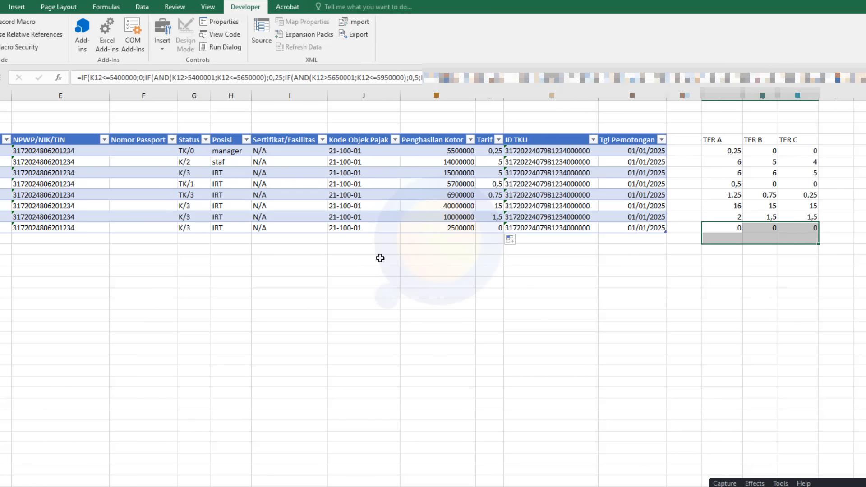
Step: In Excel's Customize Ribbon options, disable the Developer main tab and apply the change
scroll(433, 289, left, 3)
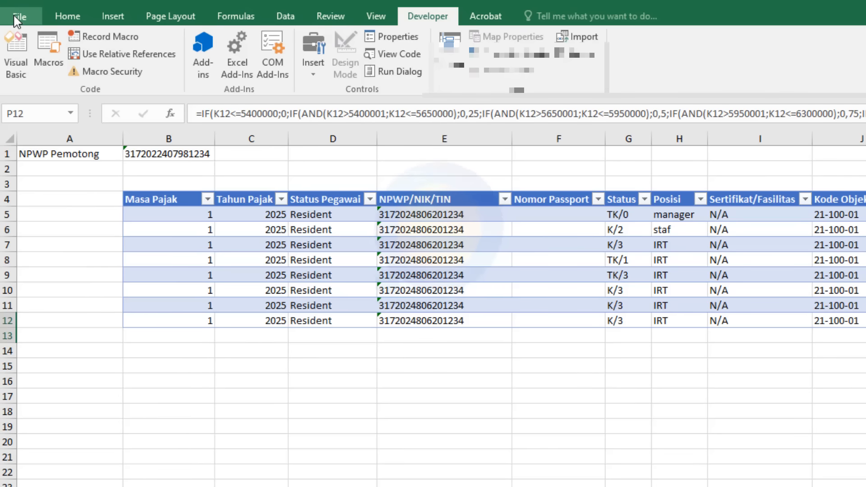
click(15, 16)
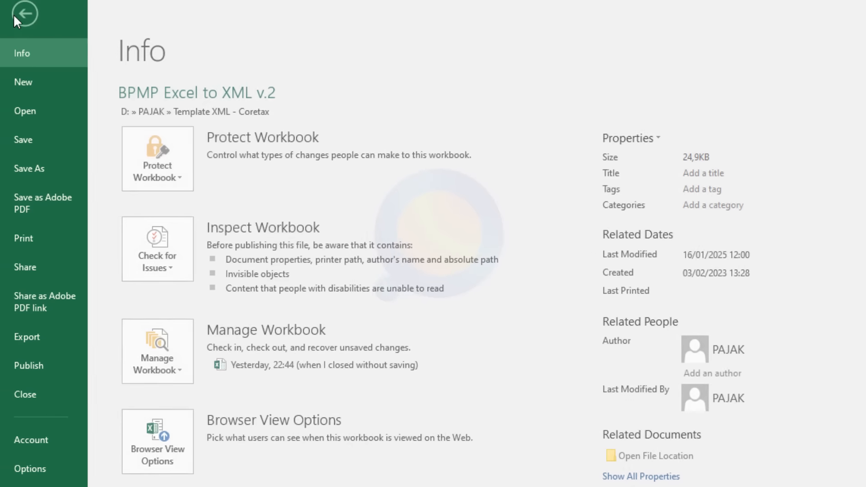
click(42, 468)
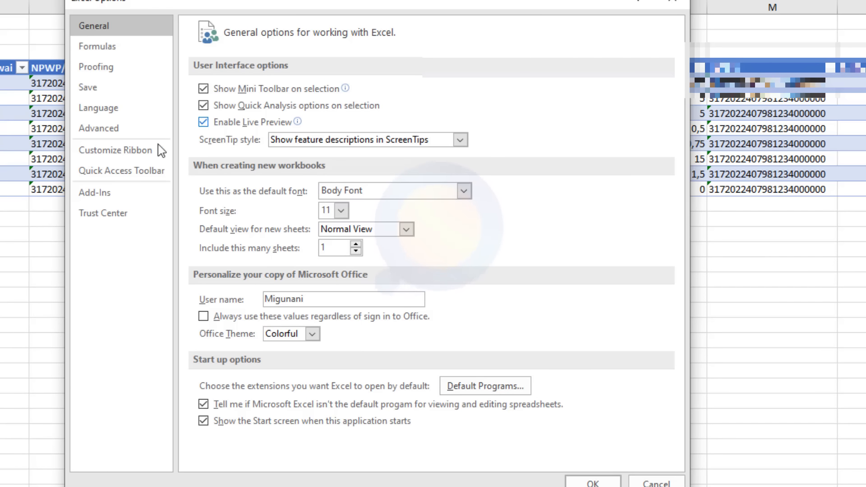
click(111, 154)
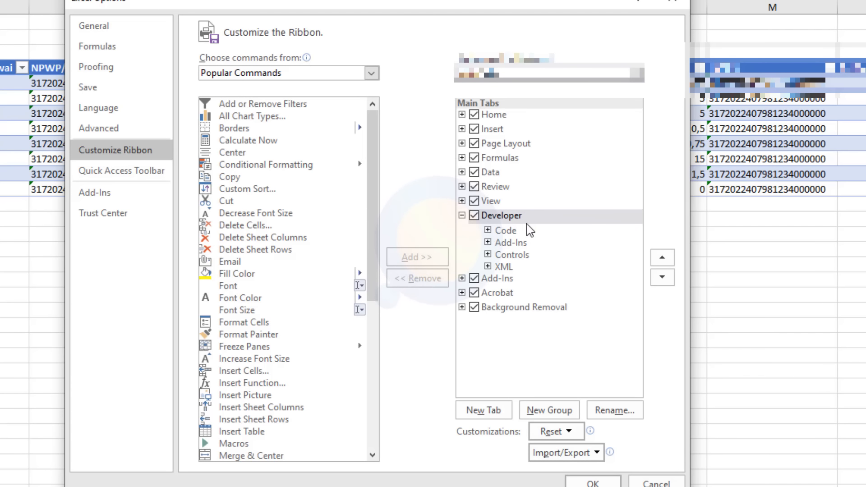
click(475, 215)
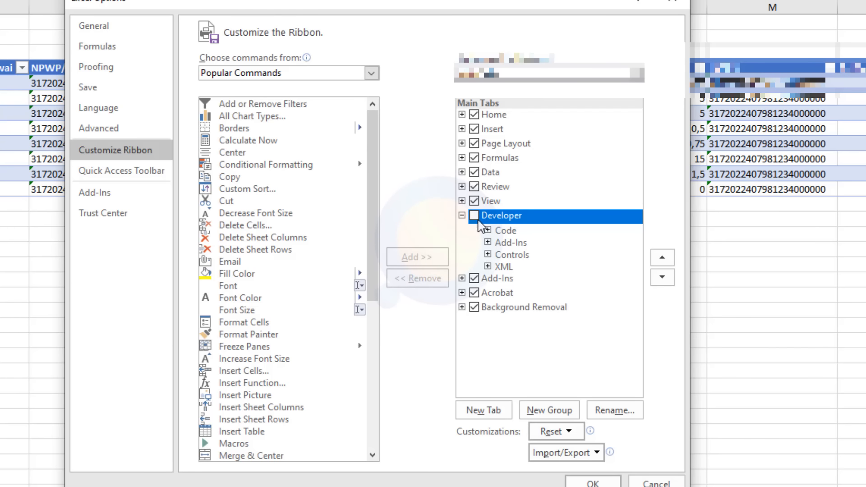
click(593, 482)
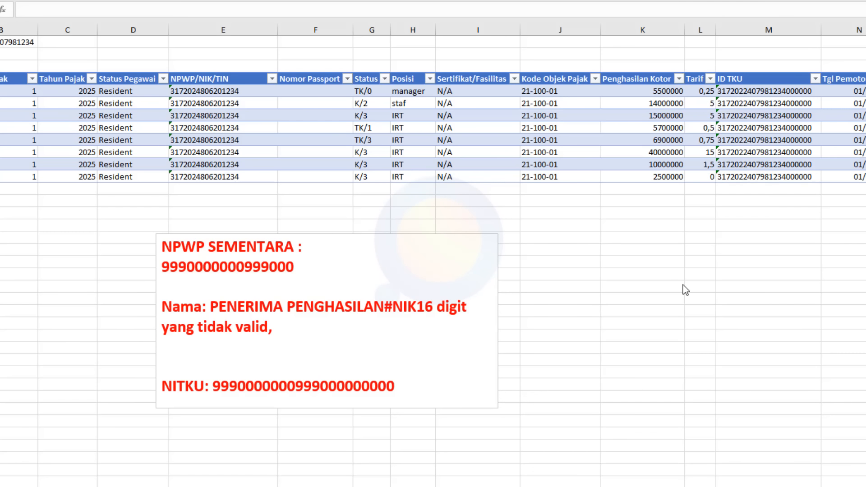
Step: Examine the NPWP/NIK/TIN column against the note's temporary NPWP (NPWP Sementara), recipient name format and NITKU
click(643, 335)
click(222, 91)
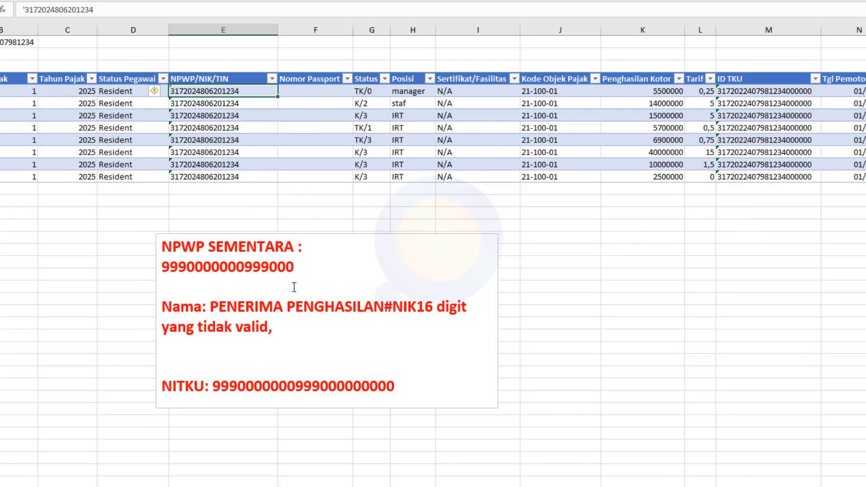
double_click(298, 267)
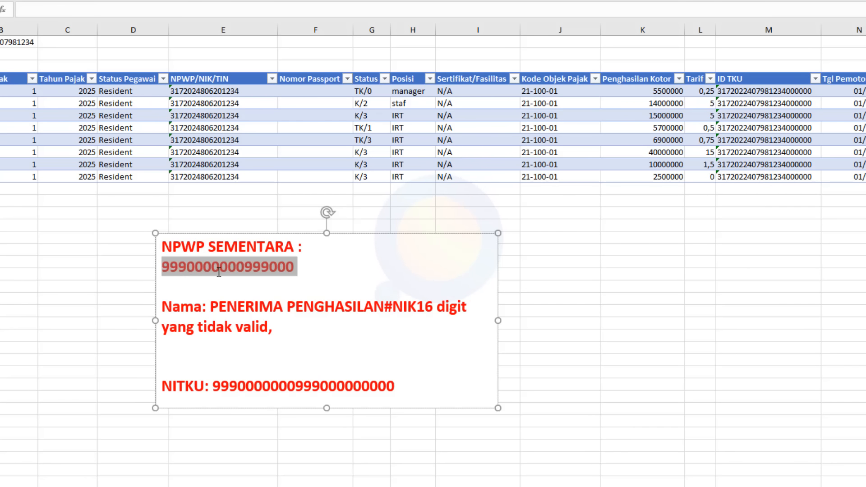
click(320, 271)
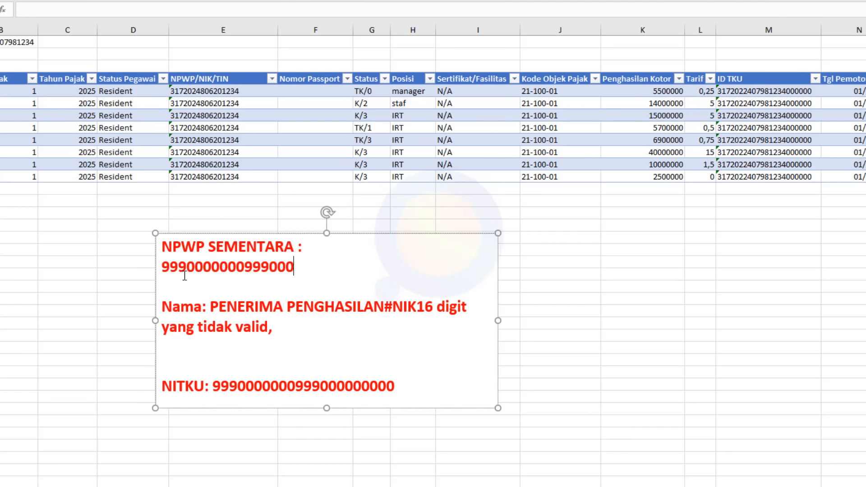
click(203, 266)
click(243, 267)
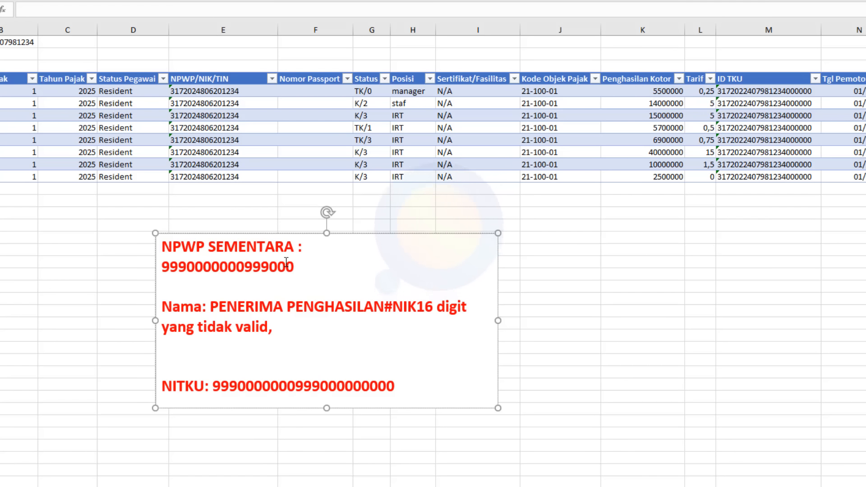
double_click(206, 268)
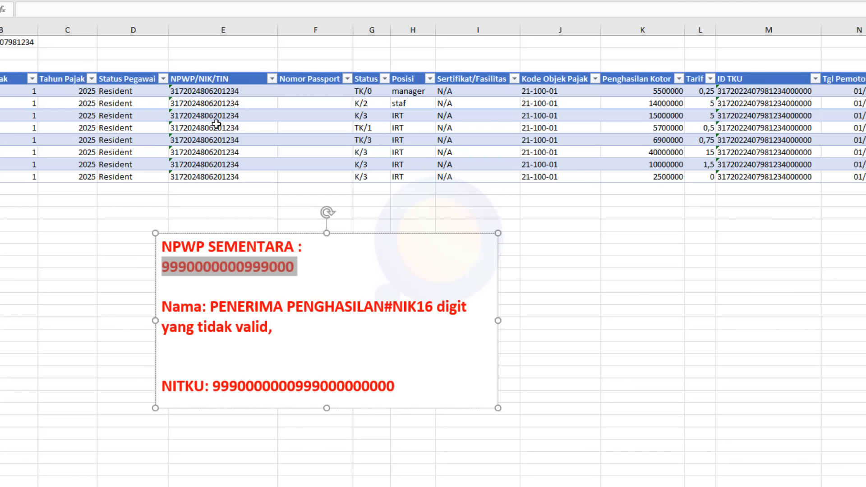
click(334, 273)
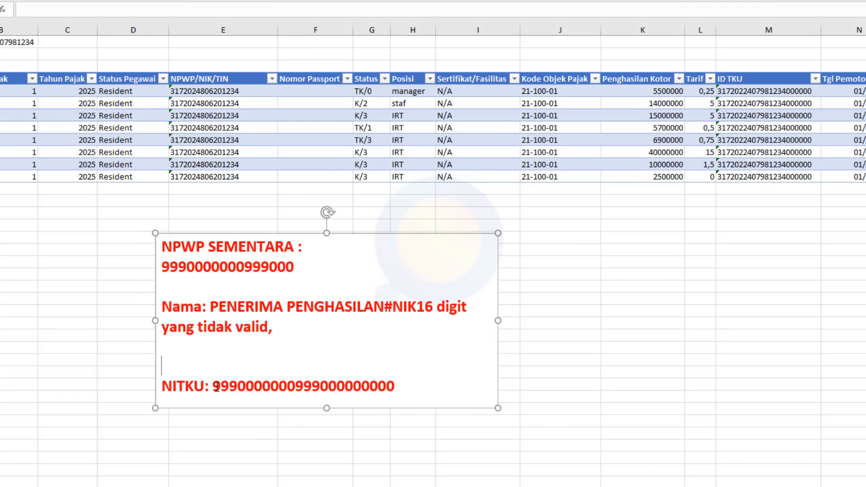
drag(214, 387, 346, 386)
click(370, 387)
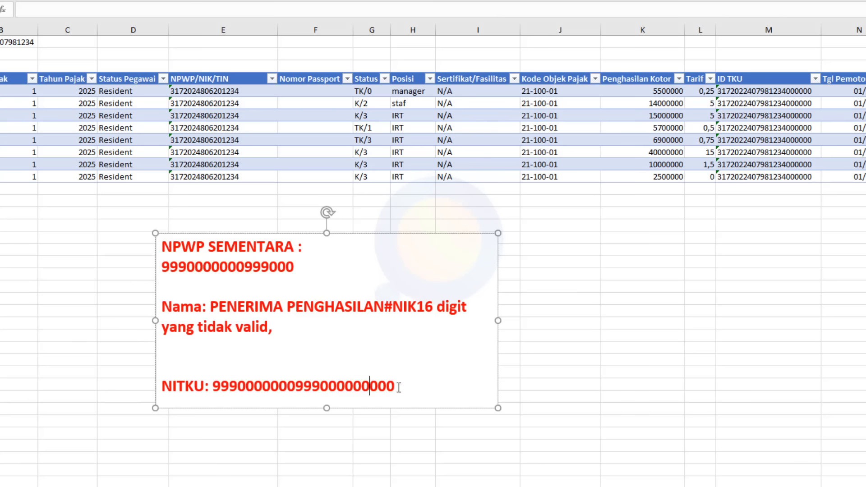